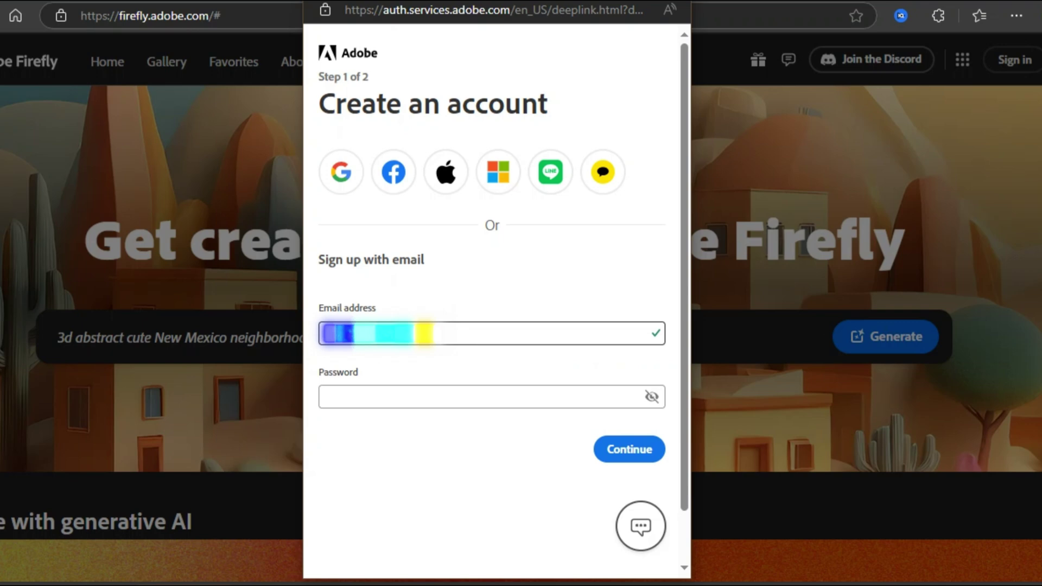
Enter the account password and submit the details to create the Adobe account.
click(330, 396)
text(Abc)
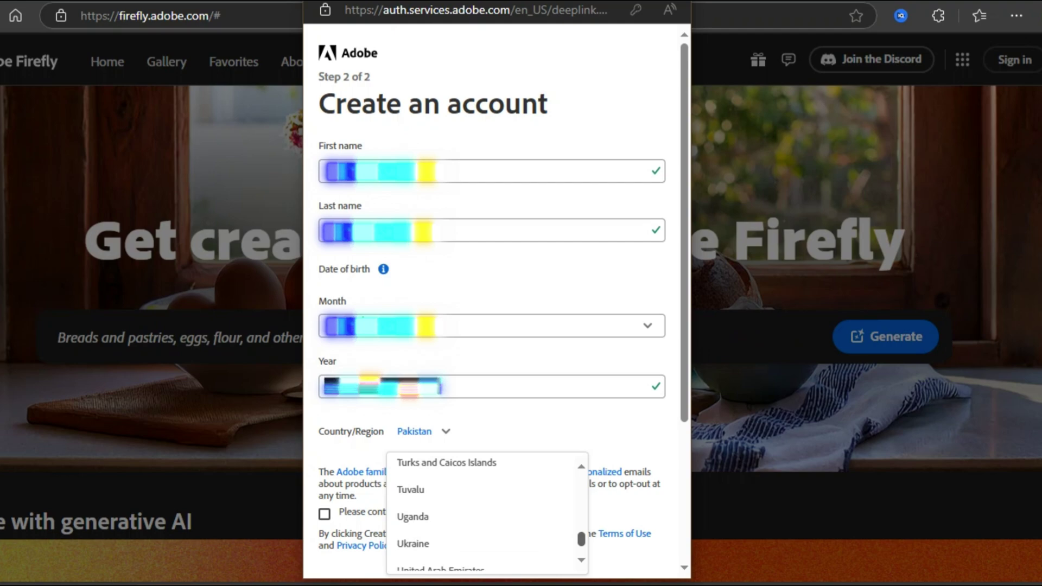
key(Return)
key(Return)
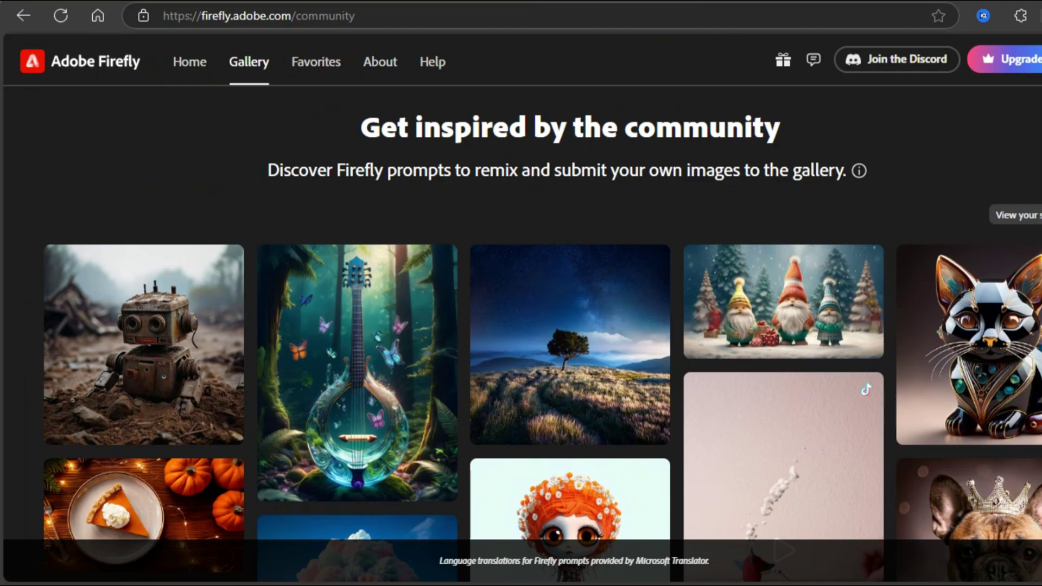
Scroll down through the Firefly community Gallery images.
scroll(542, 325, down, 1)
scroll(543, 325, down, 5)
scroll(543, 325, down, 15)
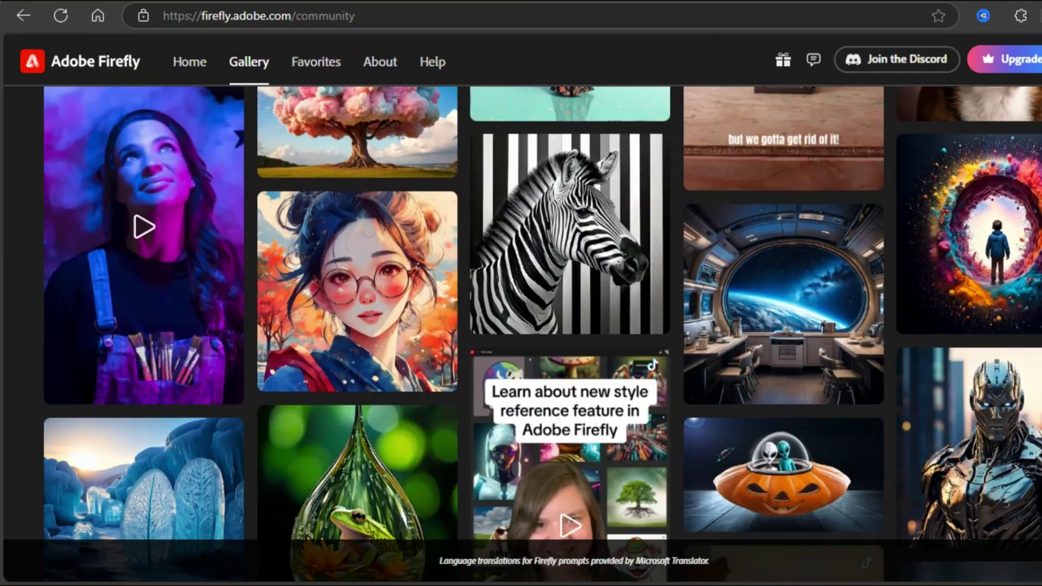
scroll(542, 325, down, 5)
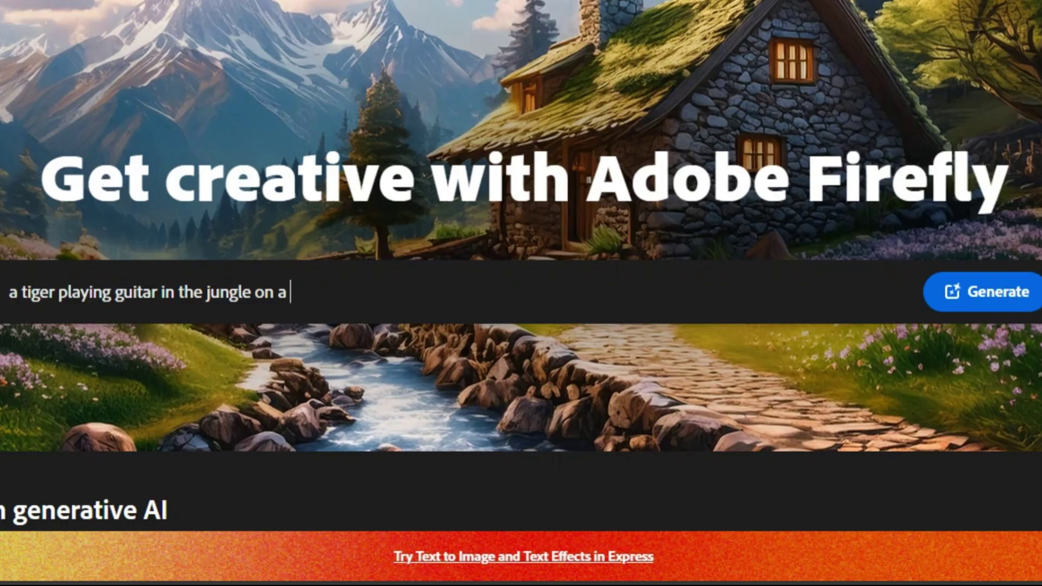
Generate the tiger prompt, dismiss both tips, then regenerate with 'with reflection in the water' appended.
key(Return)
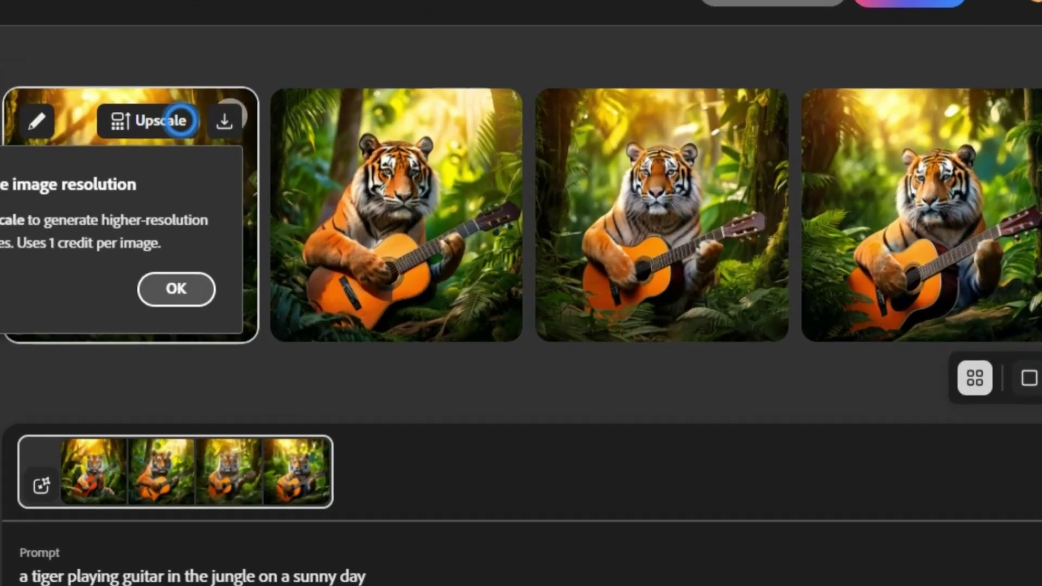
click(224, 289)
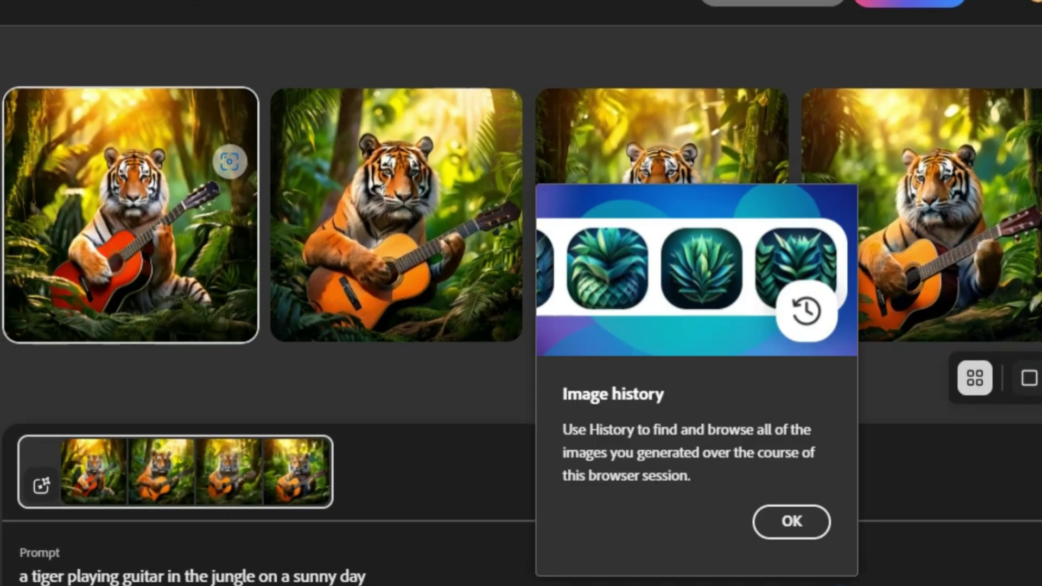
click(799, 506)
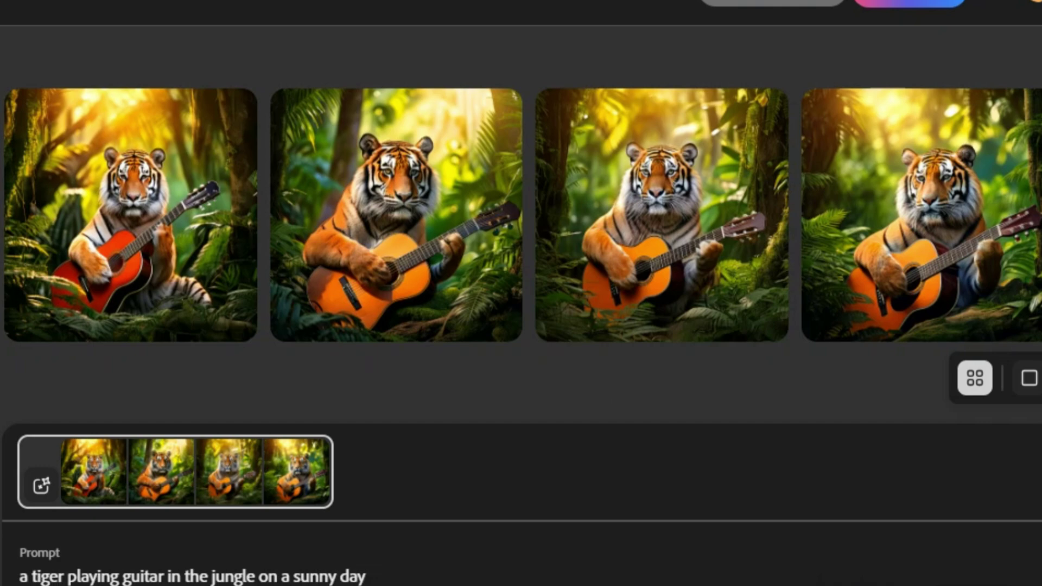
text(with )
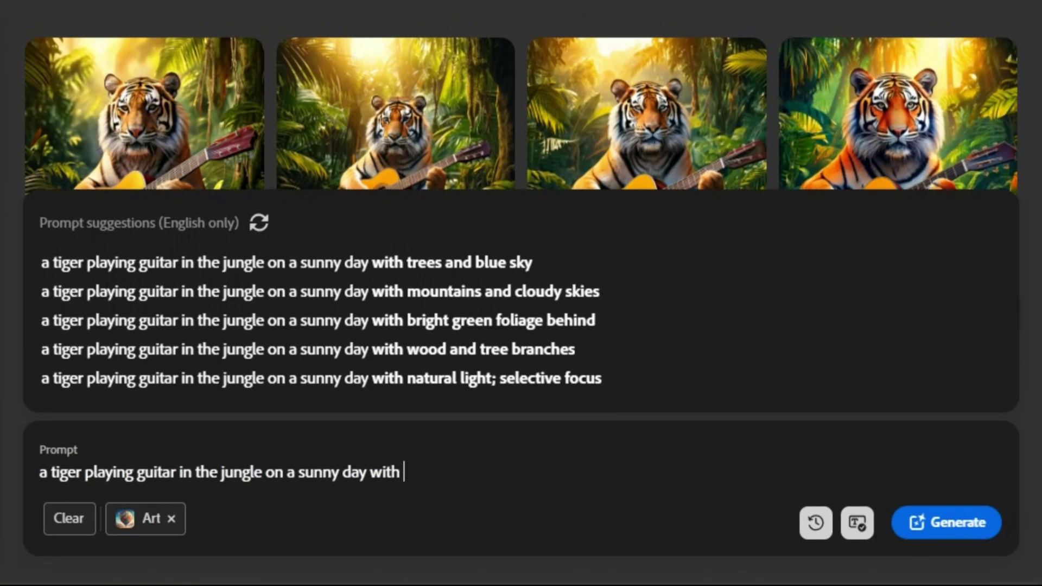
text(reflection in the water)
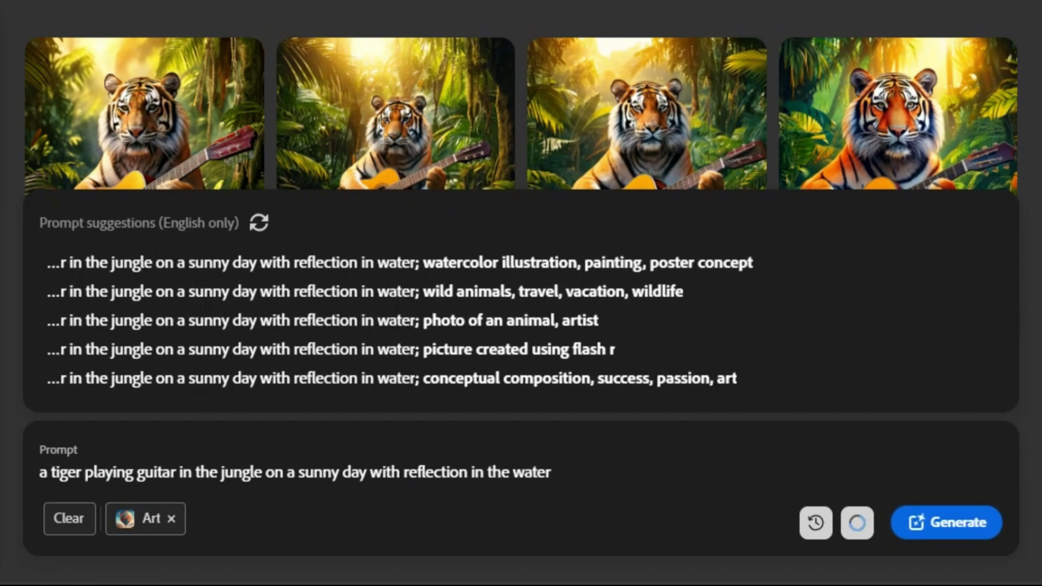
key(Return)
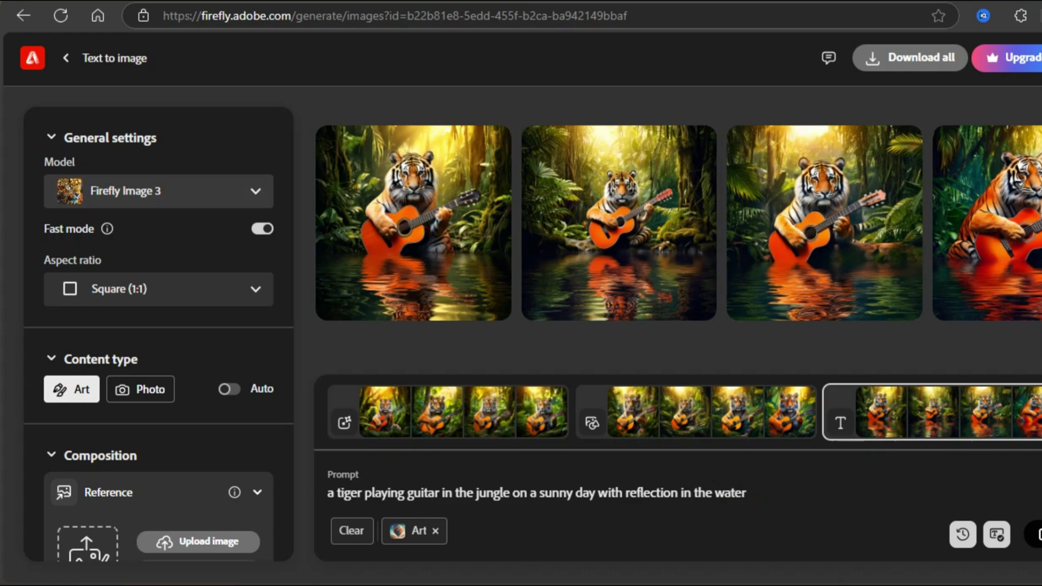
Try the Firefly Image 2 model, then return to Firefly Image 3.
click(158, 191)
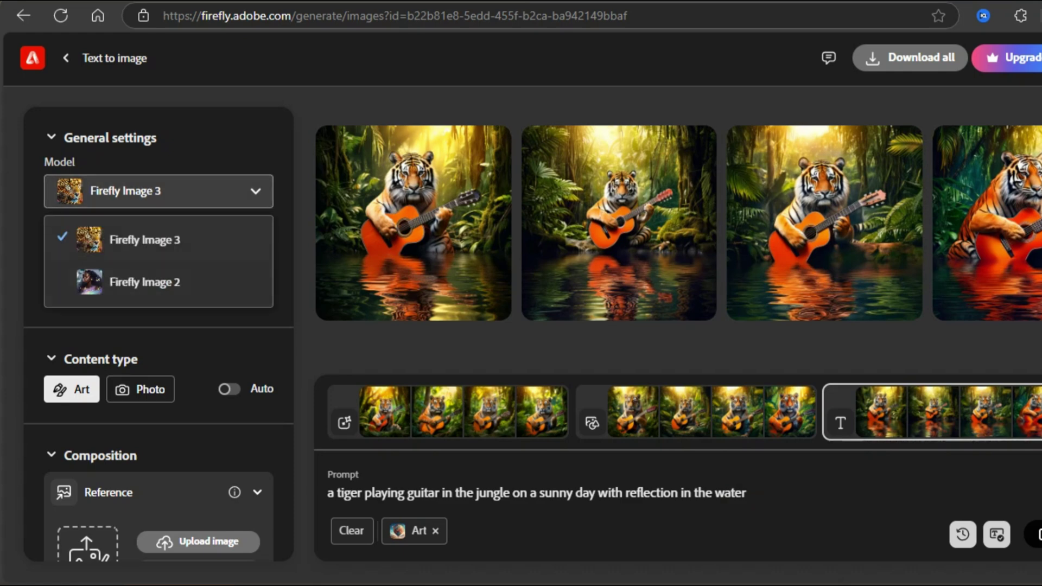
click(144, 282)
click(158, 191)
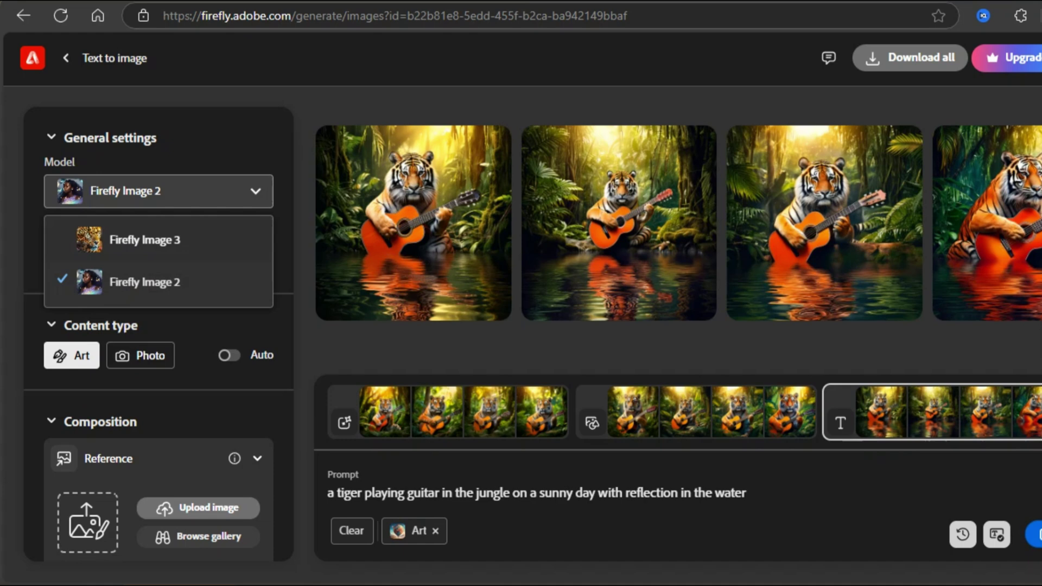
click(144, 240)
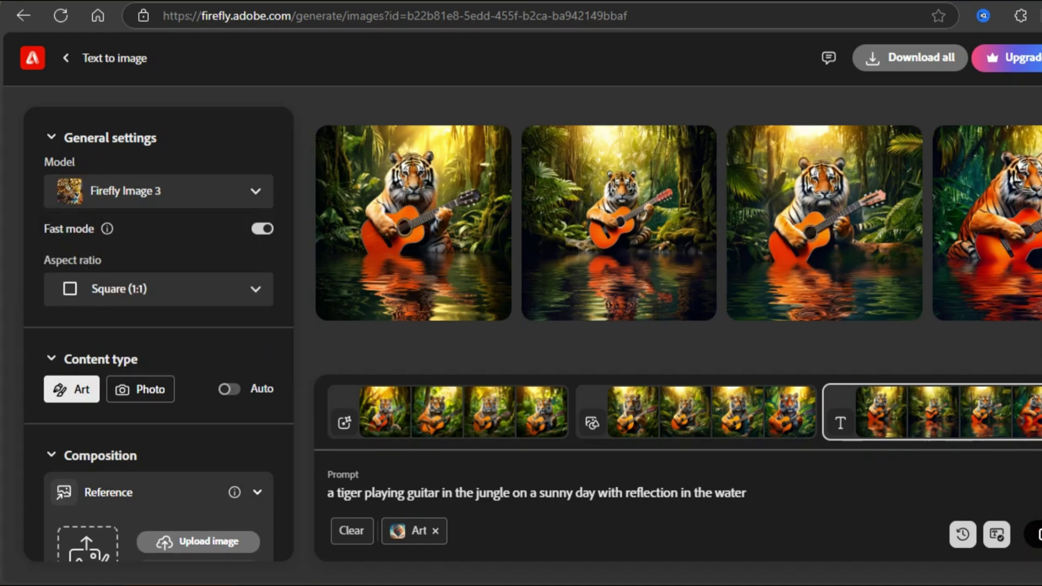
Try Portrait (3:4), revert to Square (1:1), and set the content type to Photo.
click(159, 289)
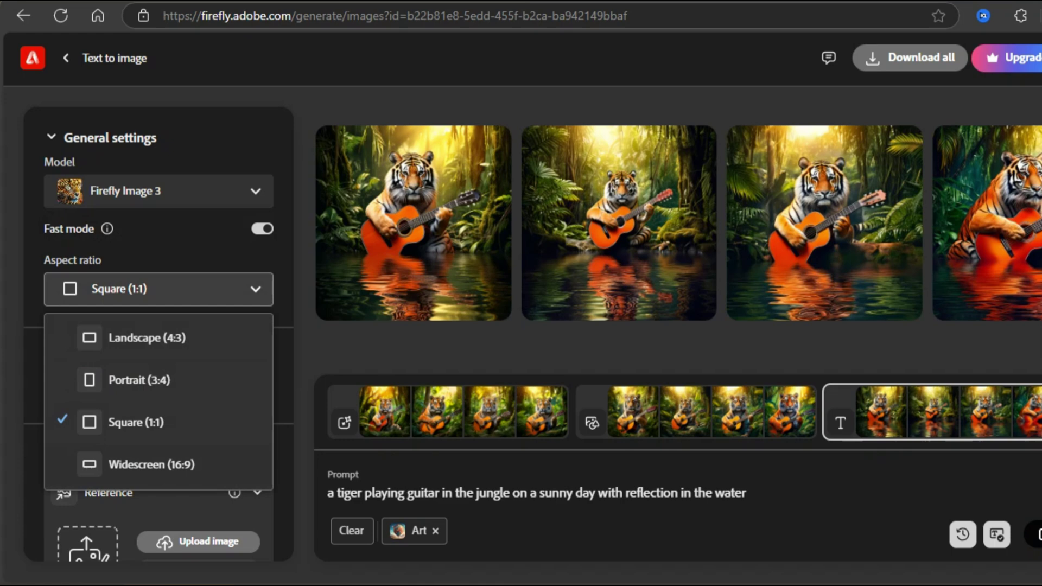
click(139, 380)
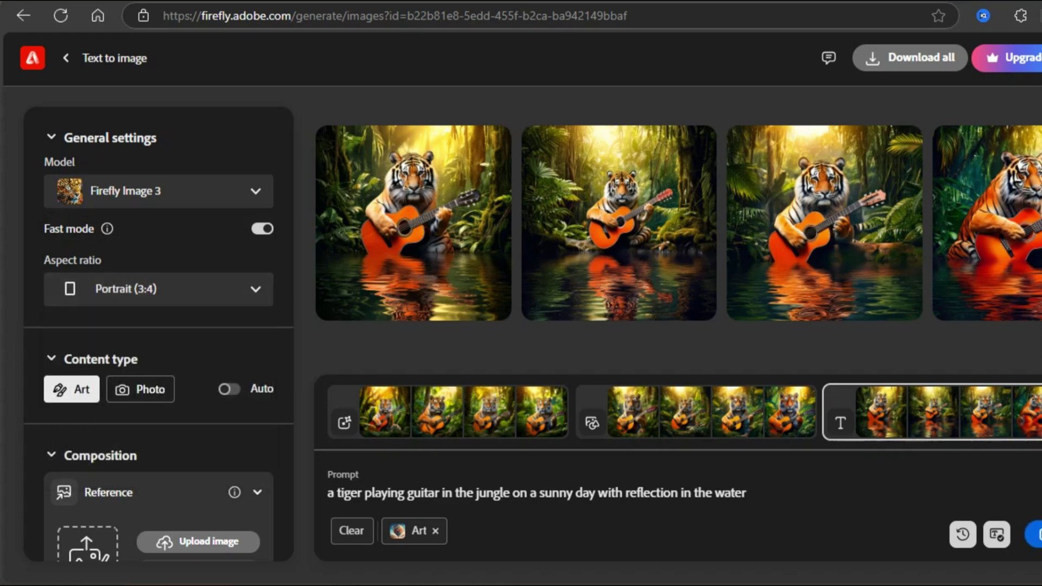
click(158, 289)
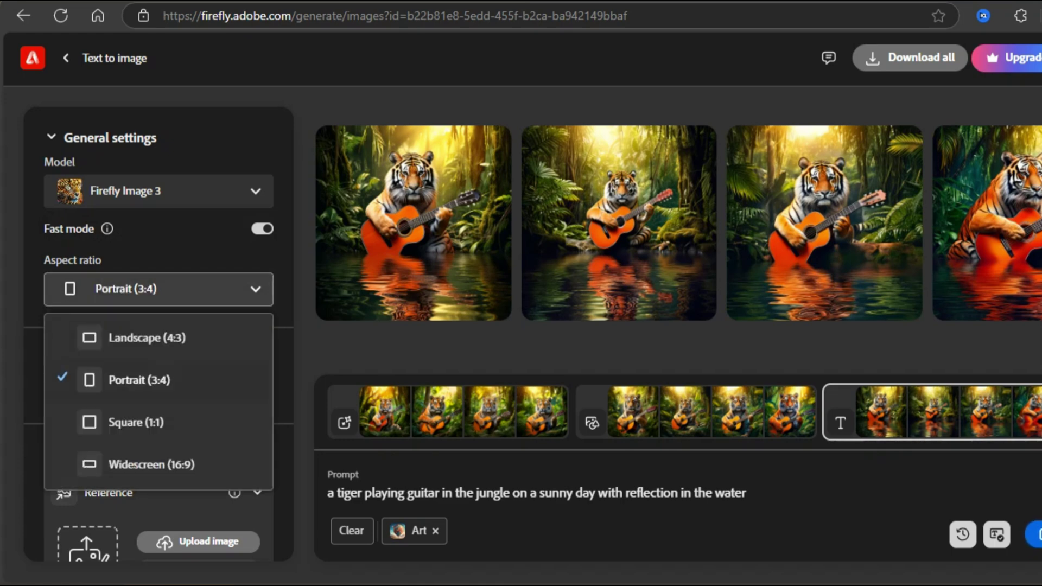
click(136, 422)
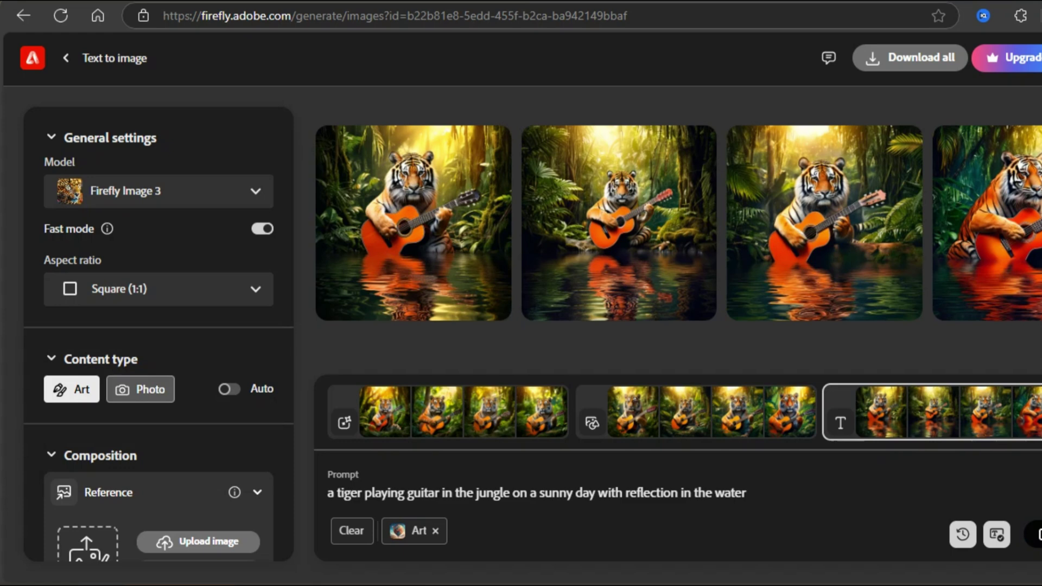
click(140, 389)
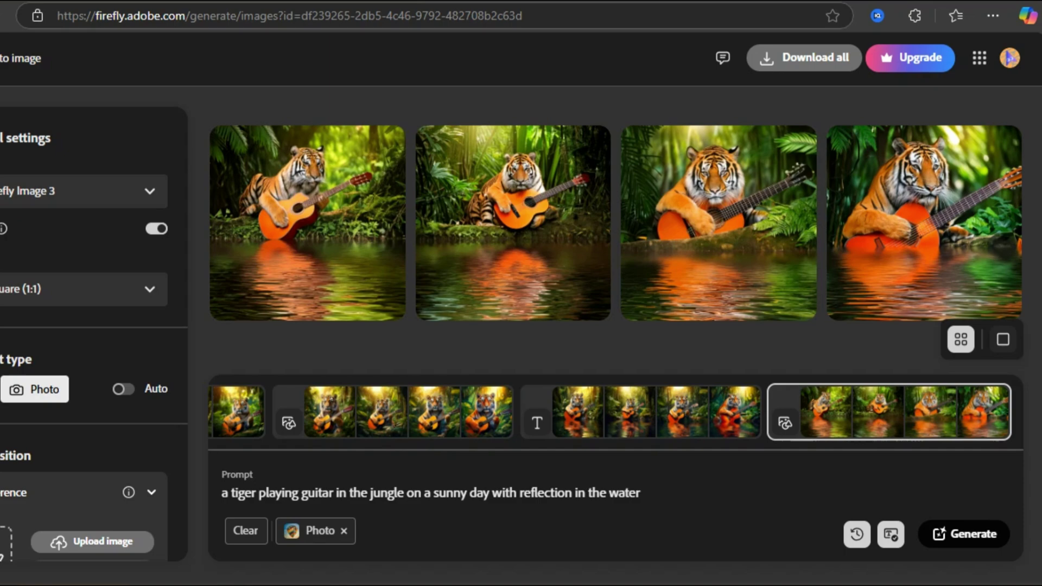
Use the bird-sketch sample as the Composition reference for the tiger images.
double_click(3, 492)
scroll(52, 325, down, 2)
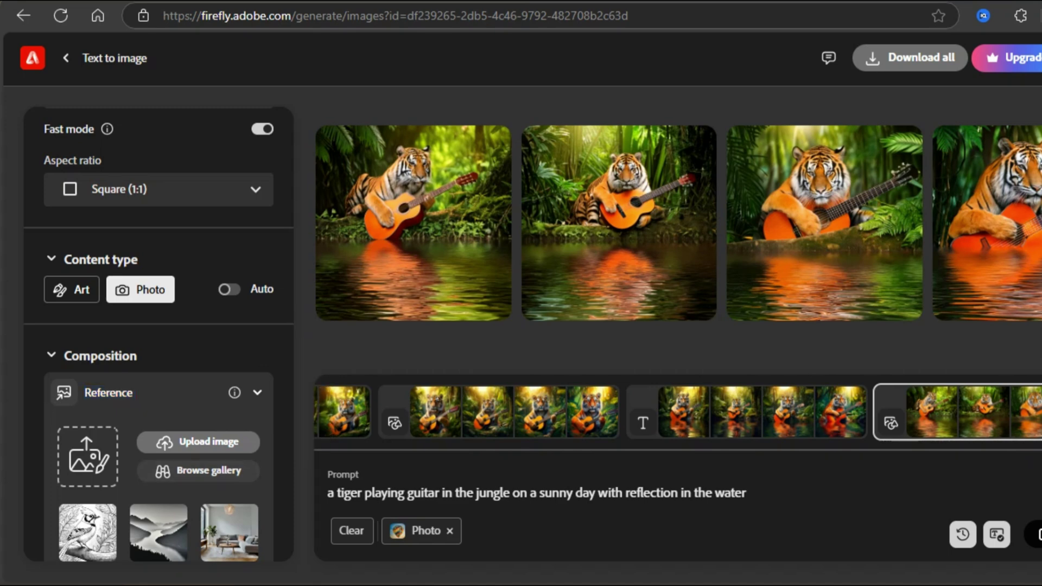
click(88, 532)
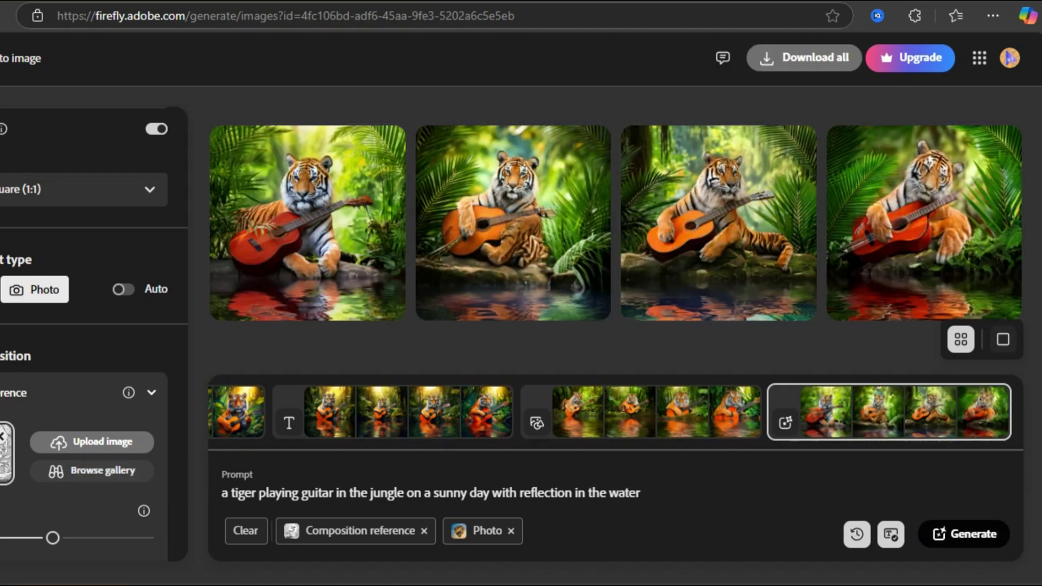
scroll(92, 336, down, 6)
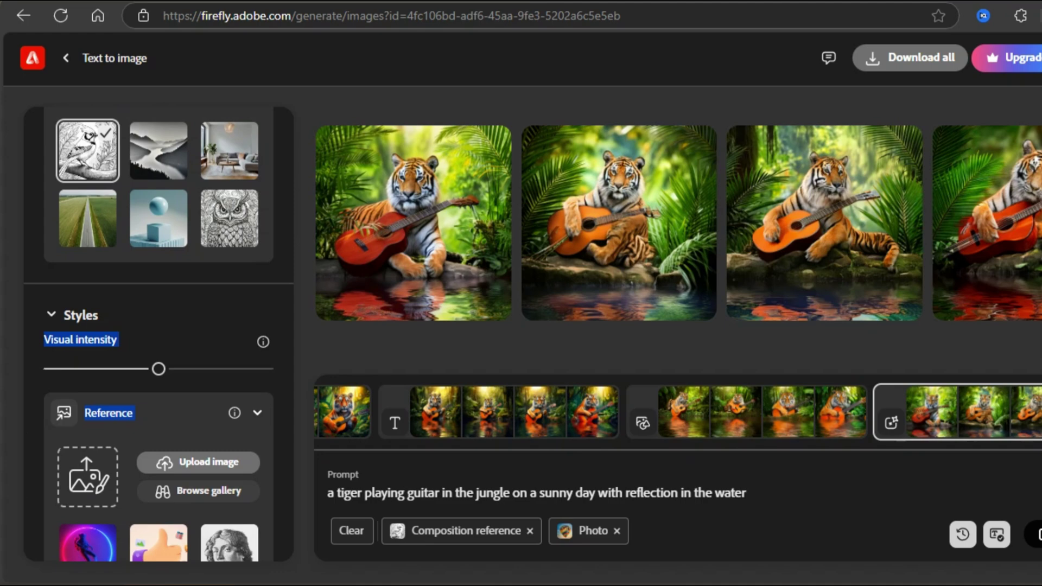
Adjust the visual intensity, generate three more tiger batches, then redisplay the tigers-on-rocks batch.
click(186, 369)
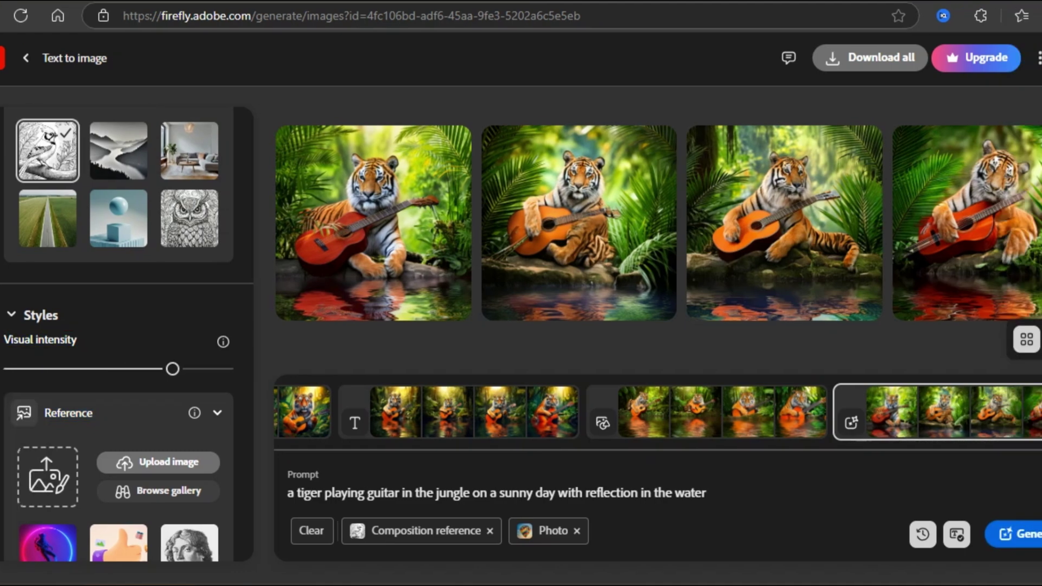
click(1036, 535)
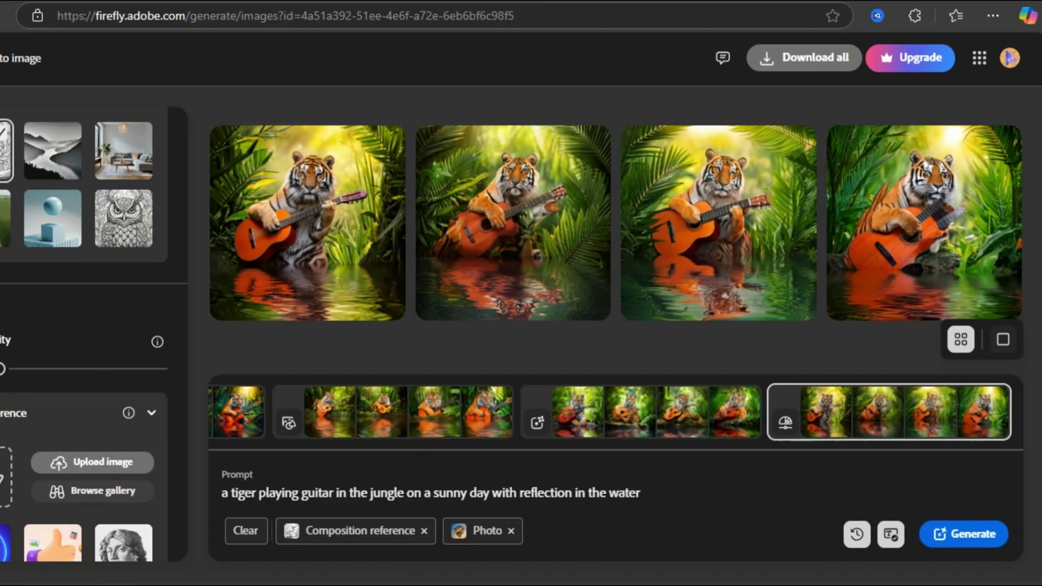
click(1036, 534)
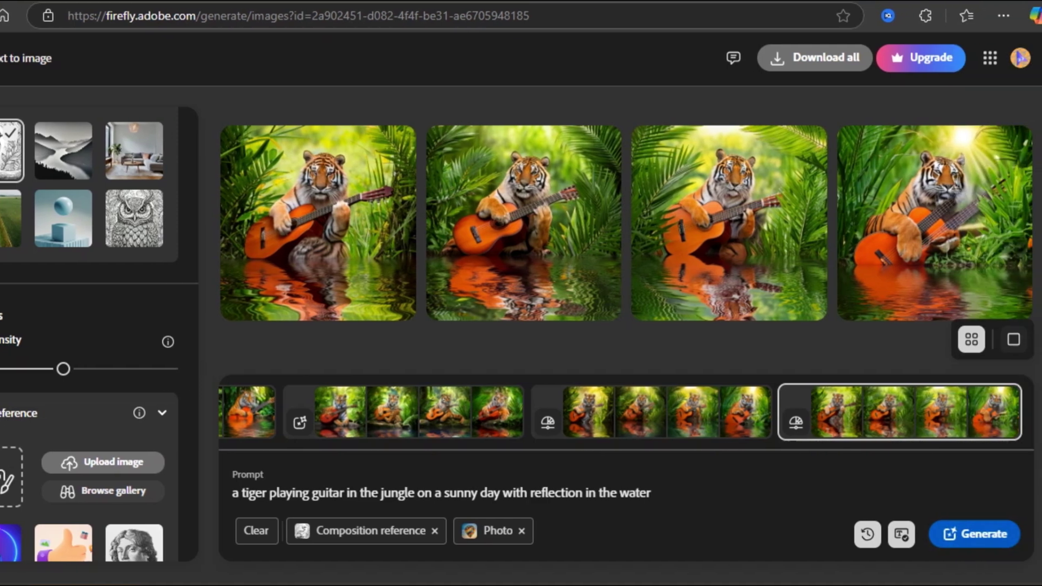
click(1036, 534)
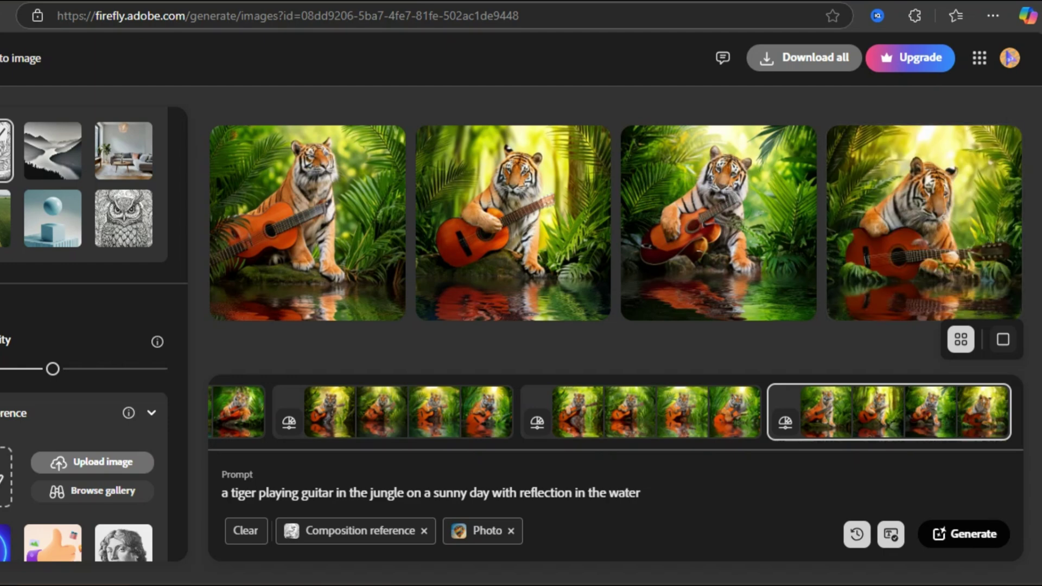
click(640, 412)
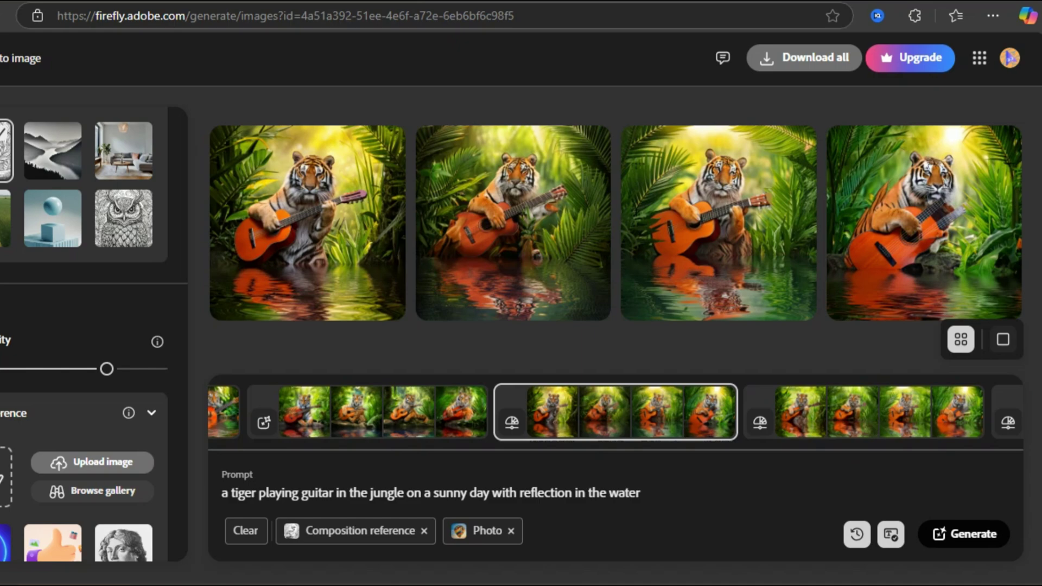
click(616, 413)
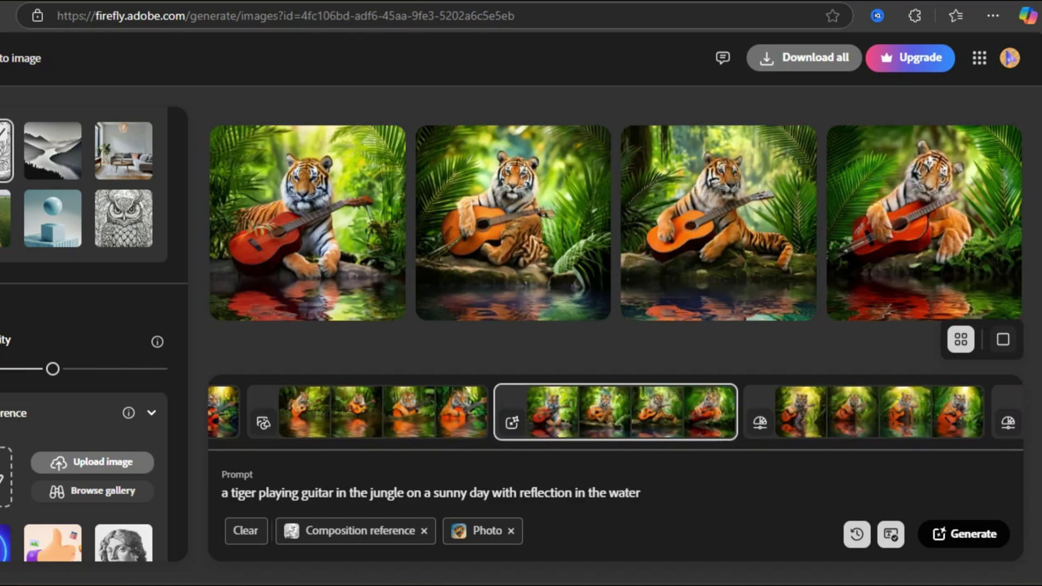
Keep only the Hyper realistic effect after trying Bokeh and Layered paper.
scroll(81, 272, up, 1)
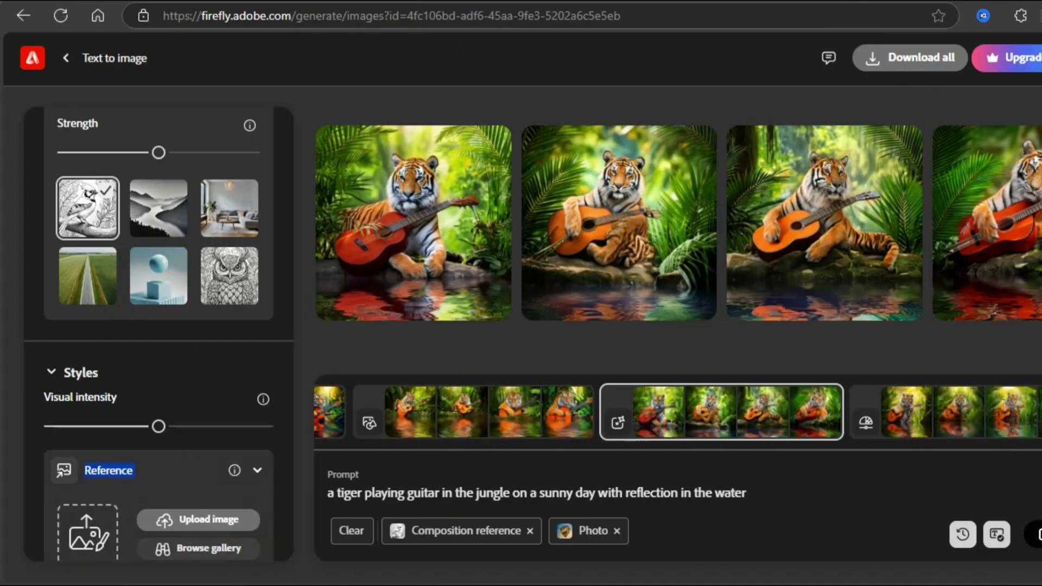
scroll(158, 331, down, 10)
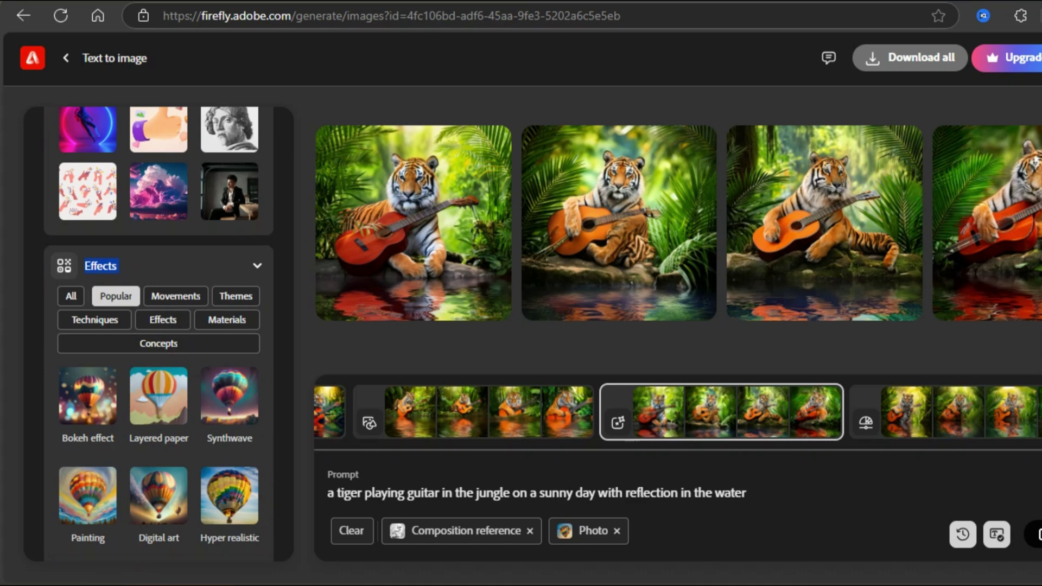
click(88, 395)
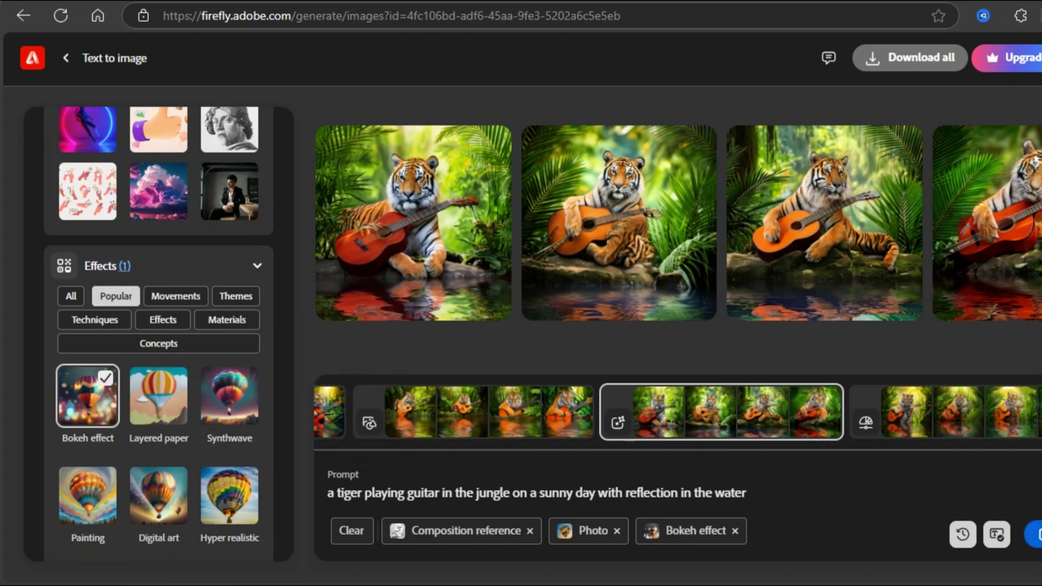
click(158, 395)
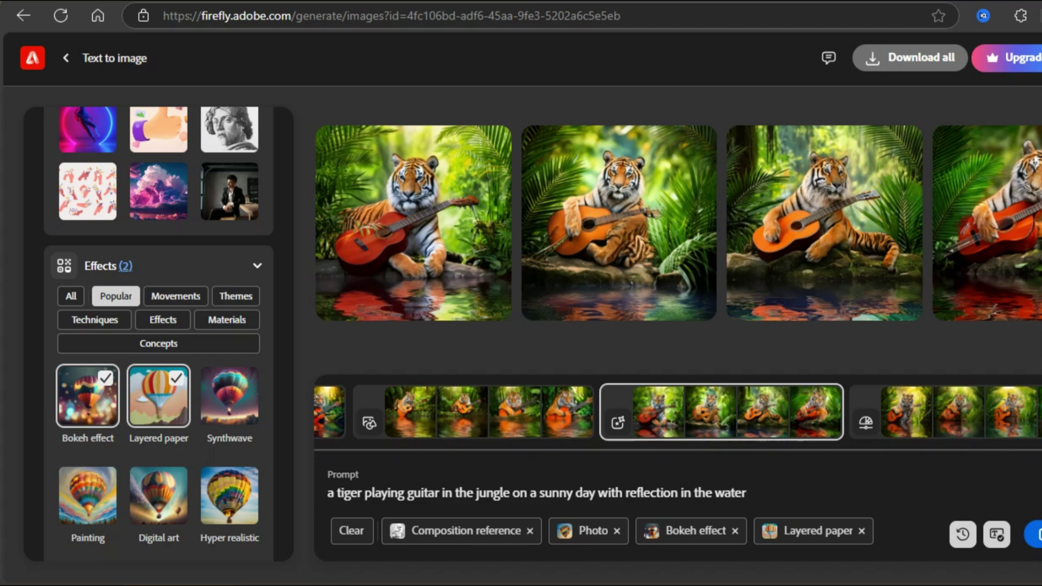
click(229, 495)
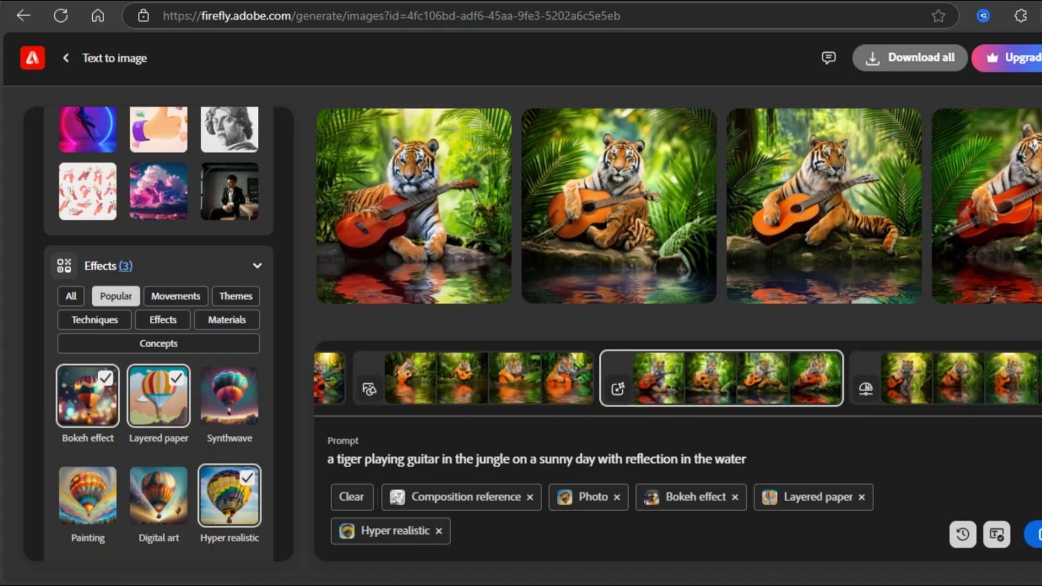
click(87, 395)
click(158, 395)
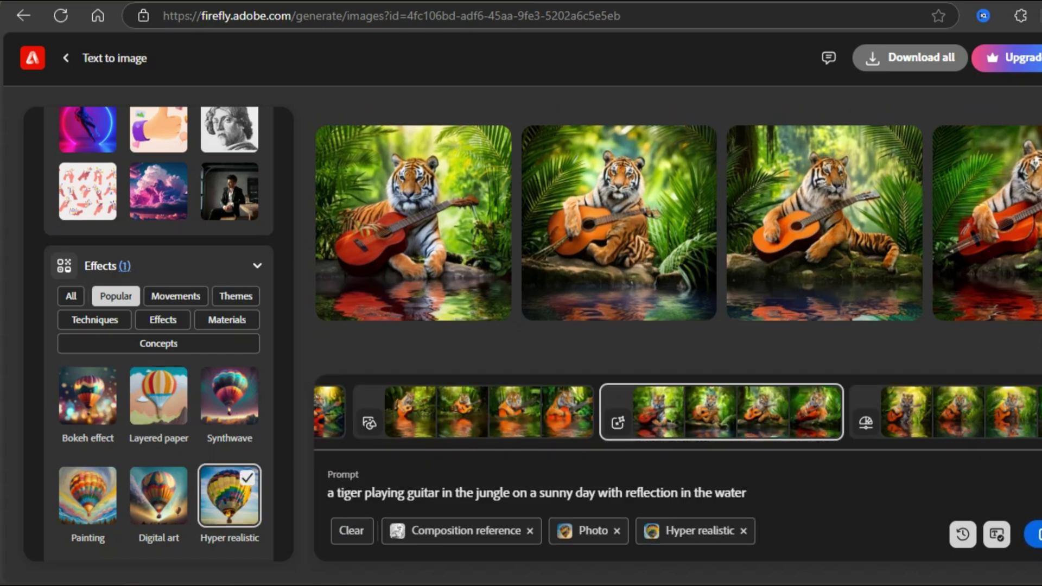
Apply the Cool tone color and tone style.
scroll(158, 325, down, 4)
click(161, 380)
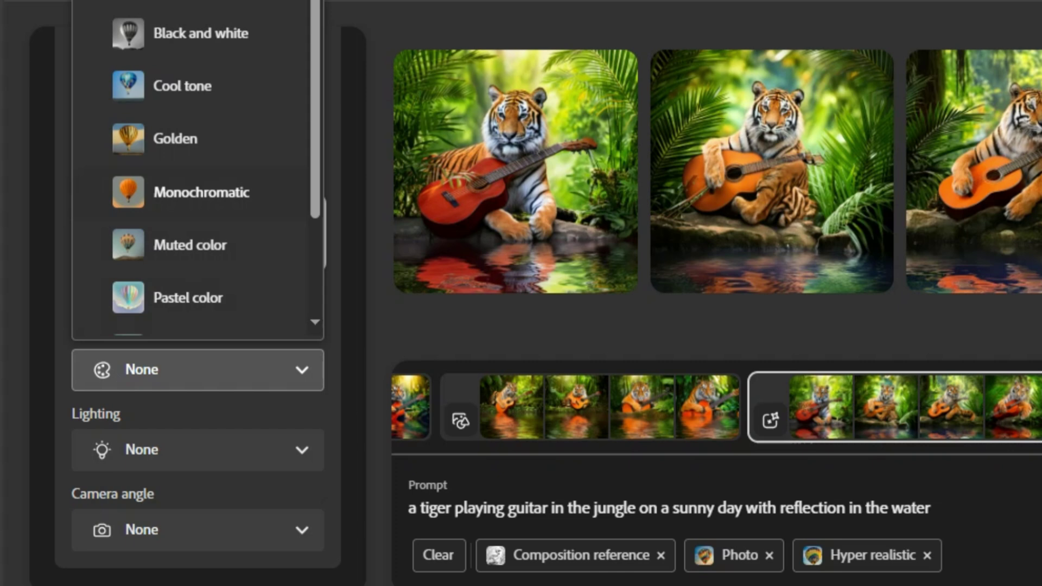
scroll(197, 168, down, 3)
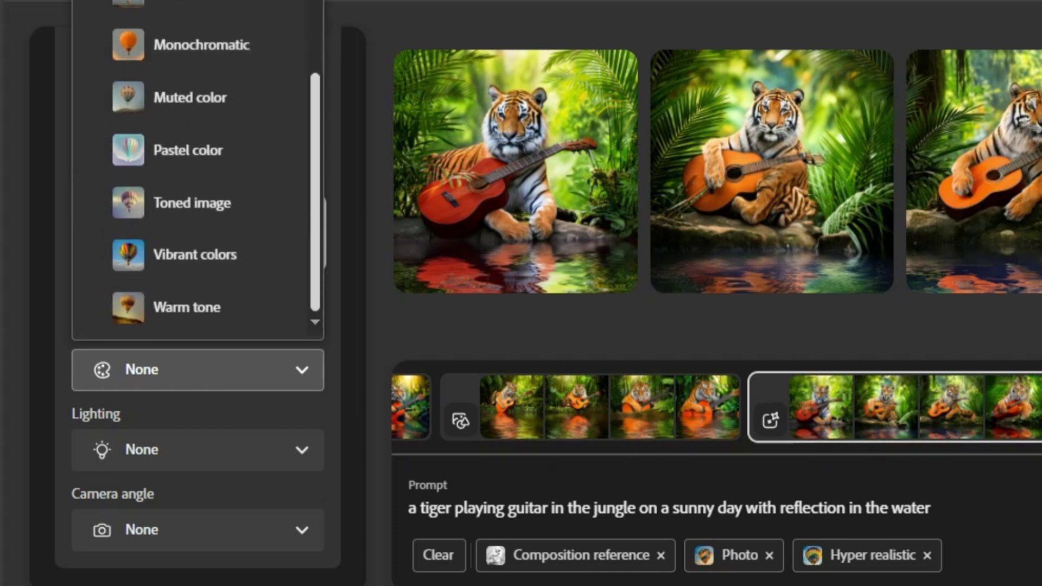
scroll(197, 168, up, 3)
click(174, 82)
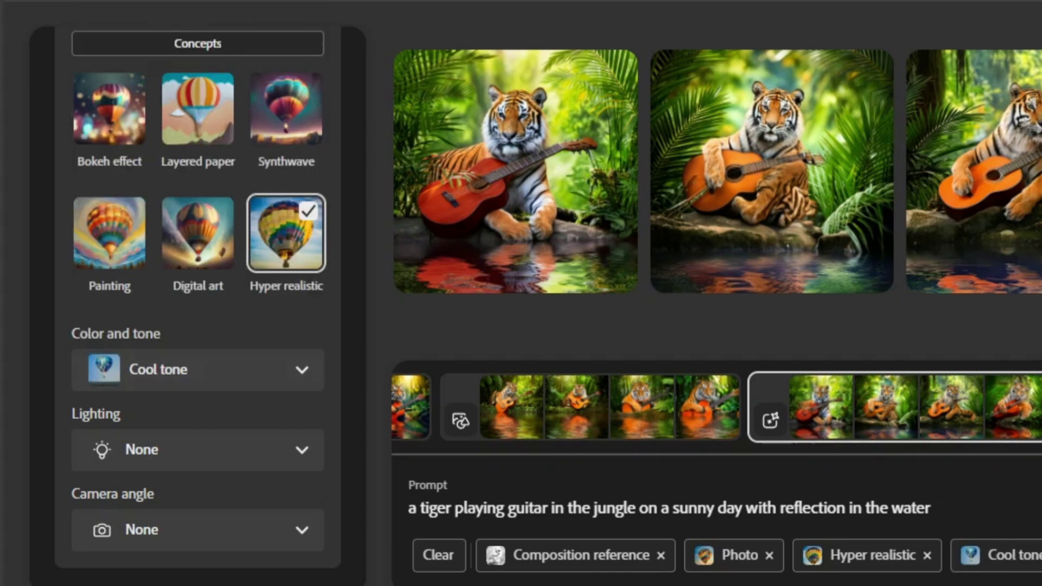
Browse the lighting styles and apply the Knolling camera angle.
click(197, 450)
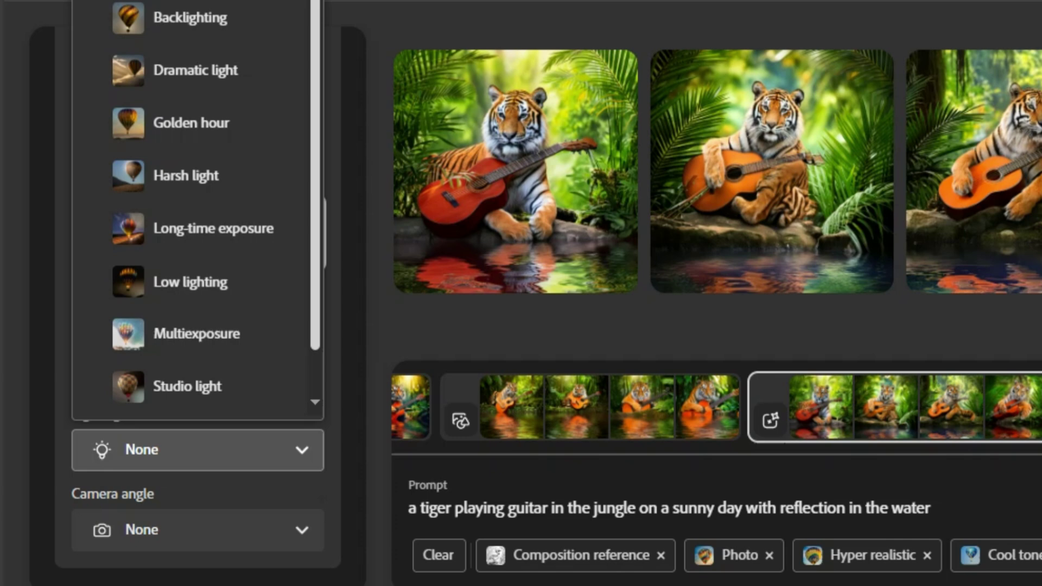
scroll(197, 208, down, 1)
scroll(212, 245, up, 1)
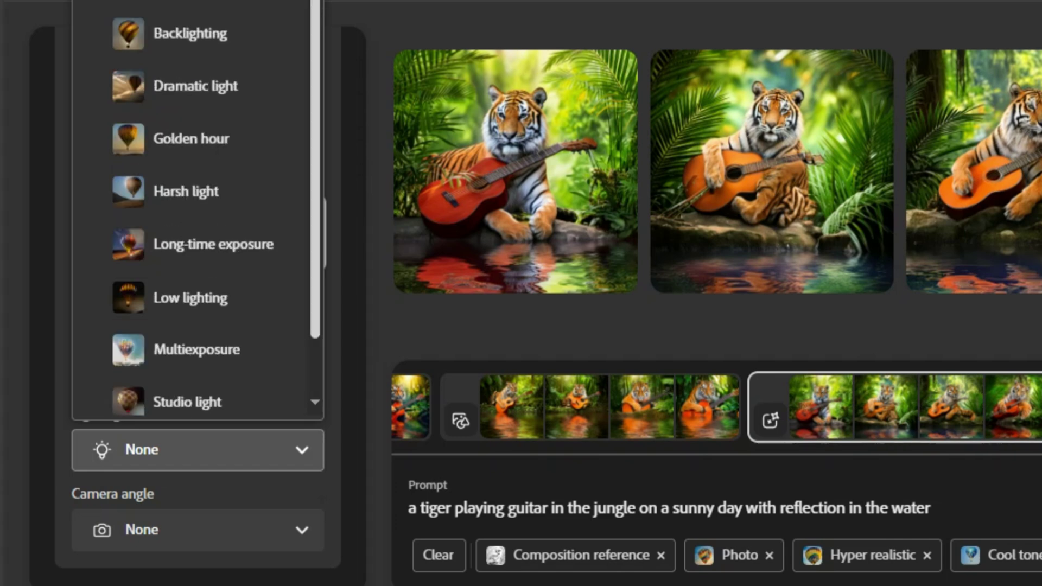
click(197, 529)
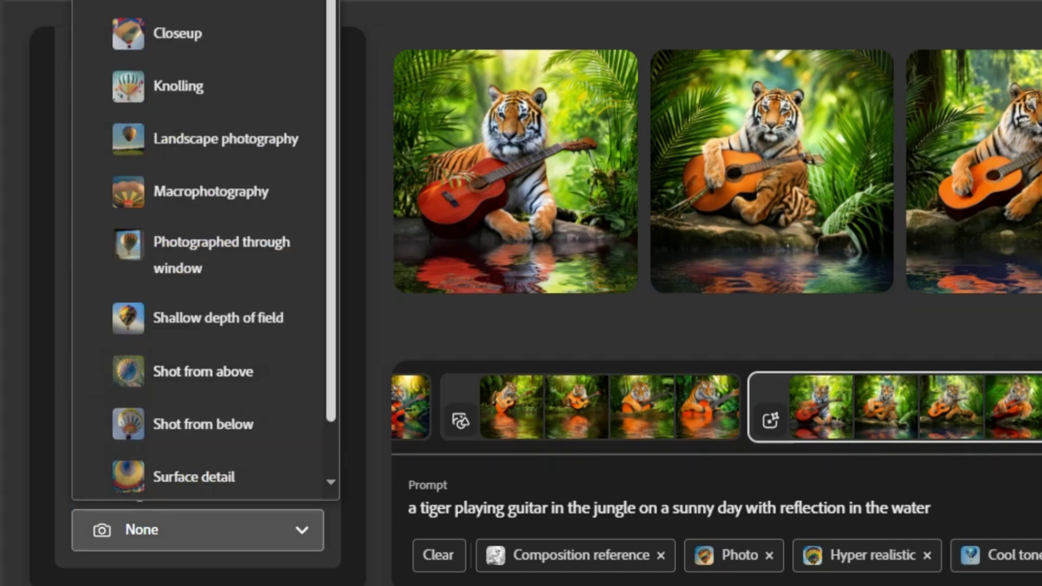
scroll(206, 244, down, 1)
scroll(206, 244, up, 1)
click(178, 86)
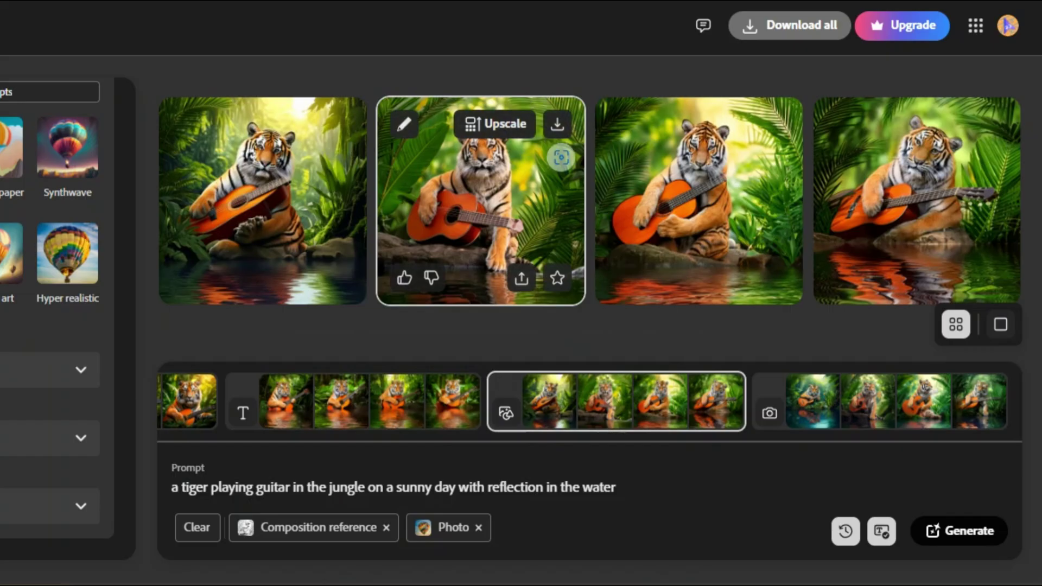
Open the second tiger image in Generative fill and mask the water below the tiger.
click(480, 201)
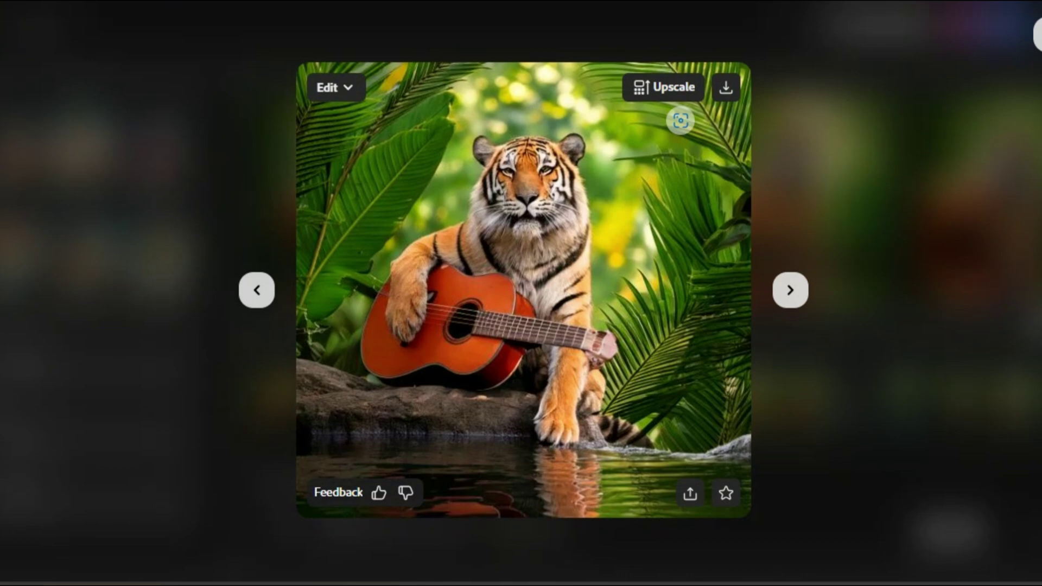
click(335, 88)
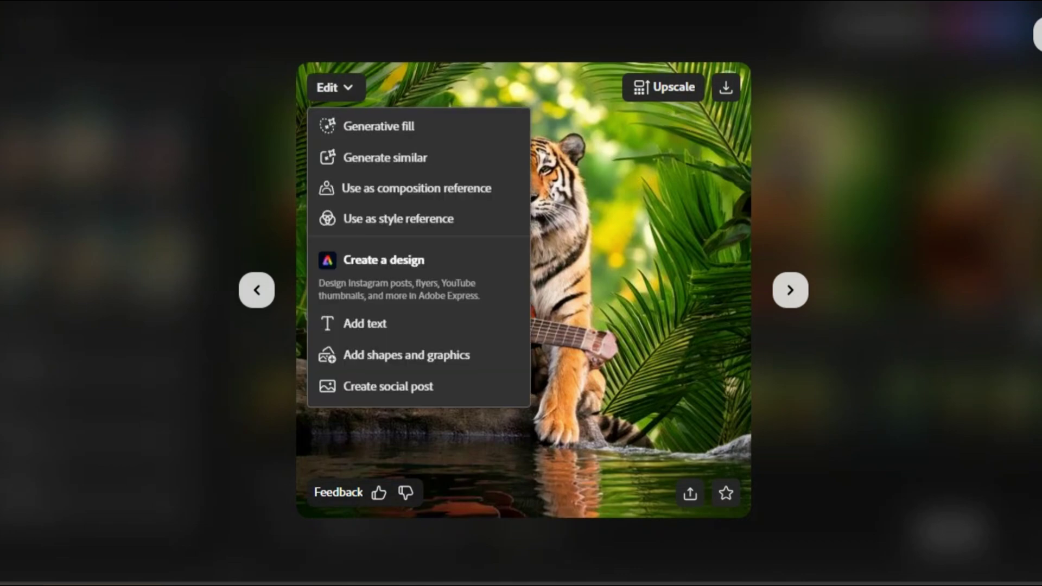
click(379, 126)
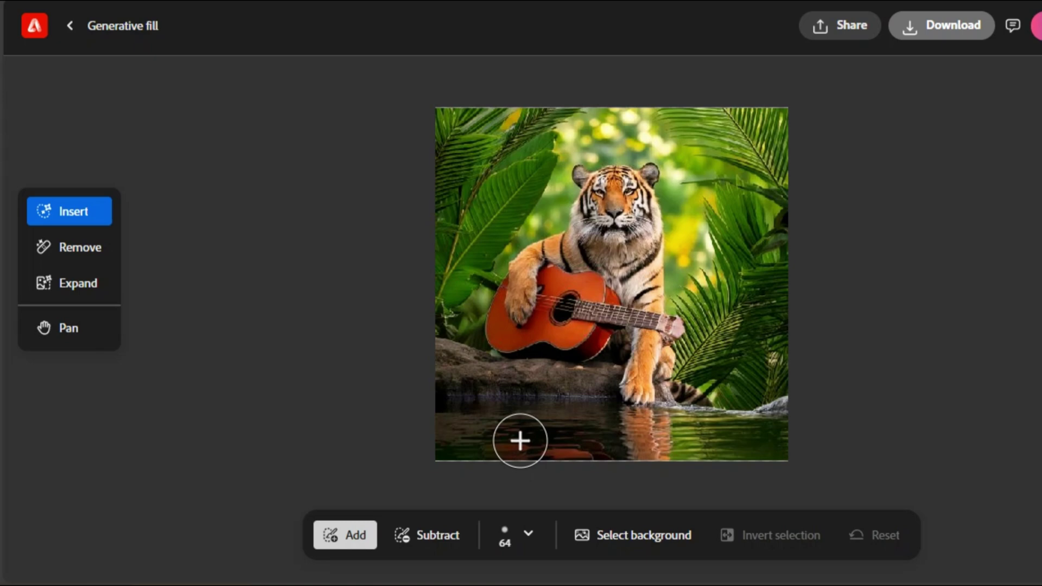
mouse_move(516, 439)
mouse_down()
mouse_move(568, 421)
mouse_move(613, 419)
mouse_move(592, 433)
mouse_move(645, 429)
mouse_up()
Fill the masked water with 'a fish jumping in the water' and preview the variations.
text(a fish jumping in the water)
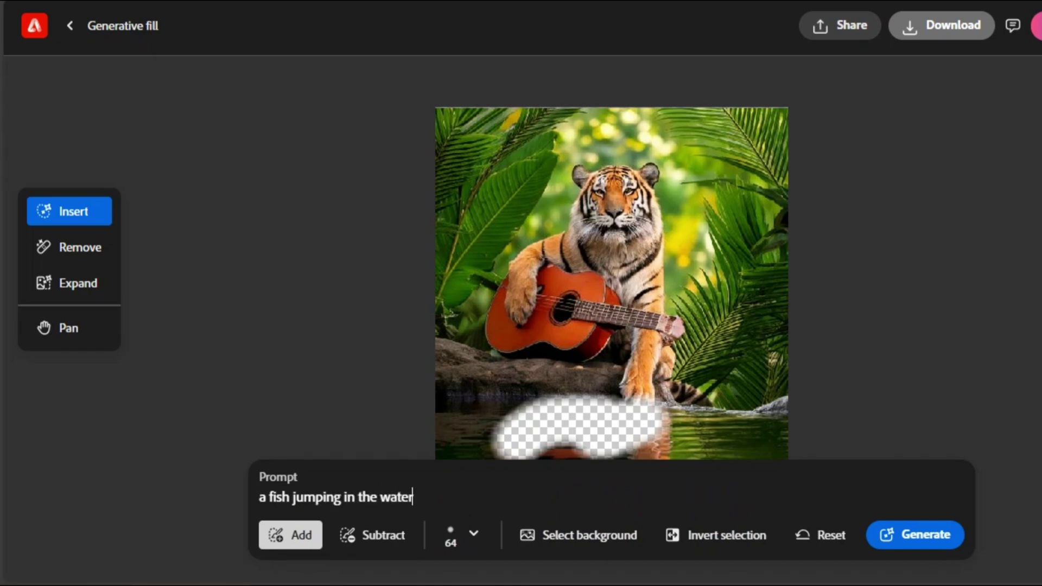
key(Return)
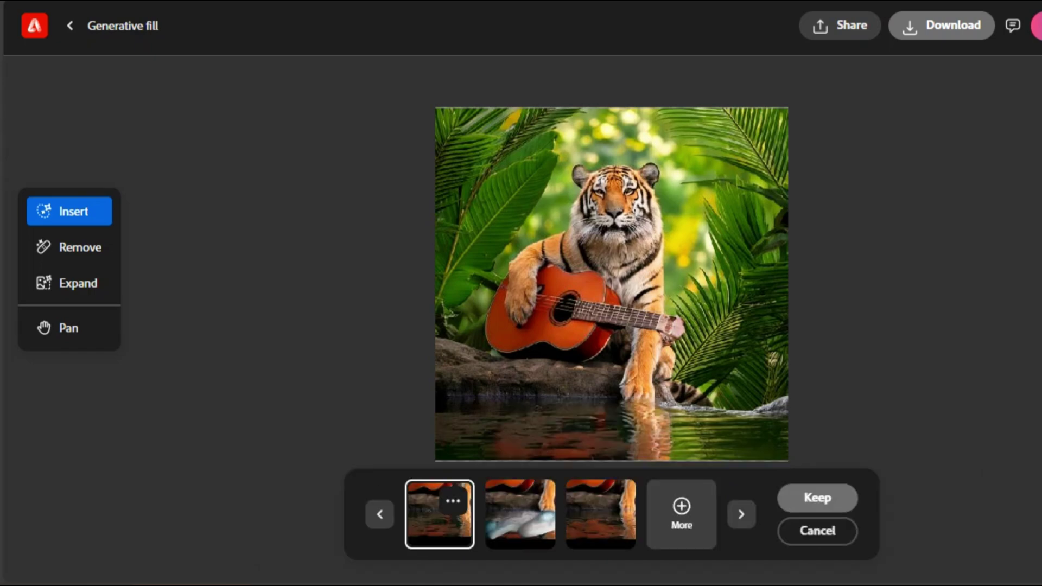
click(600, 513)
click(519, 513)
click(440, 513)
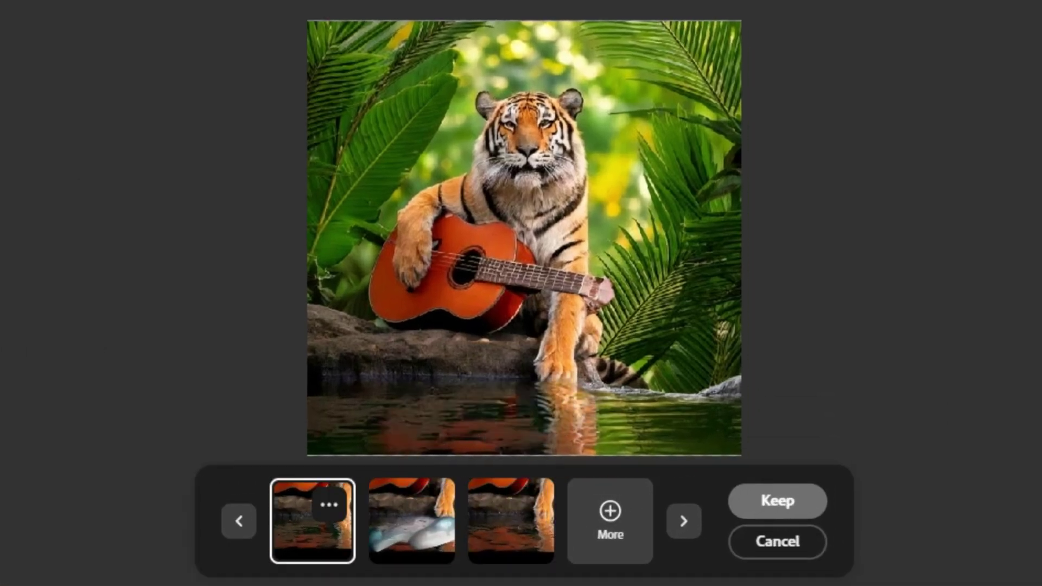
click(610, 521)
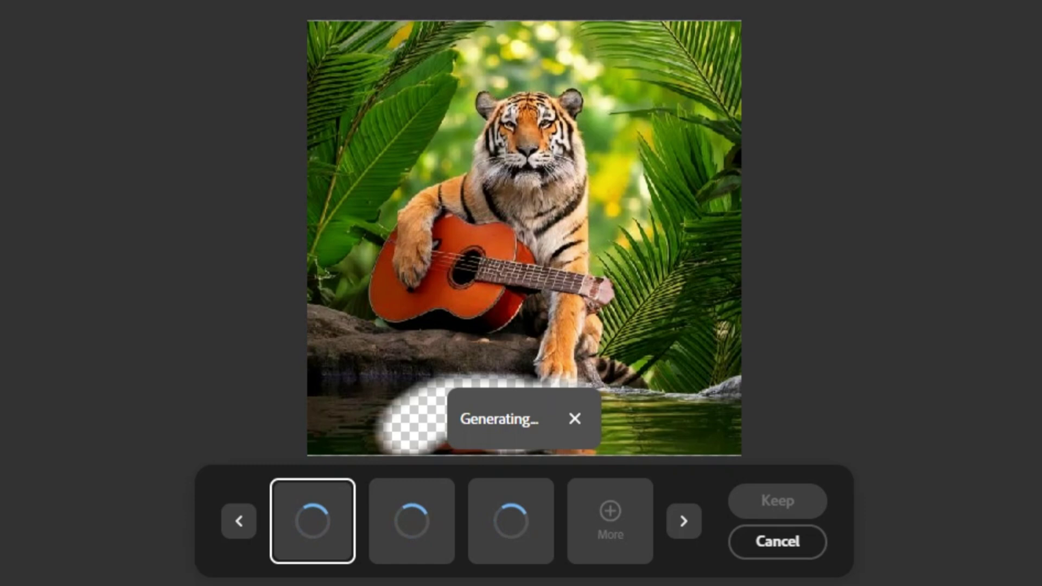
click(411, 521)
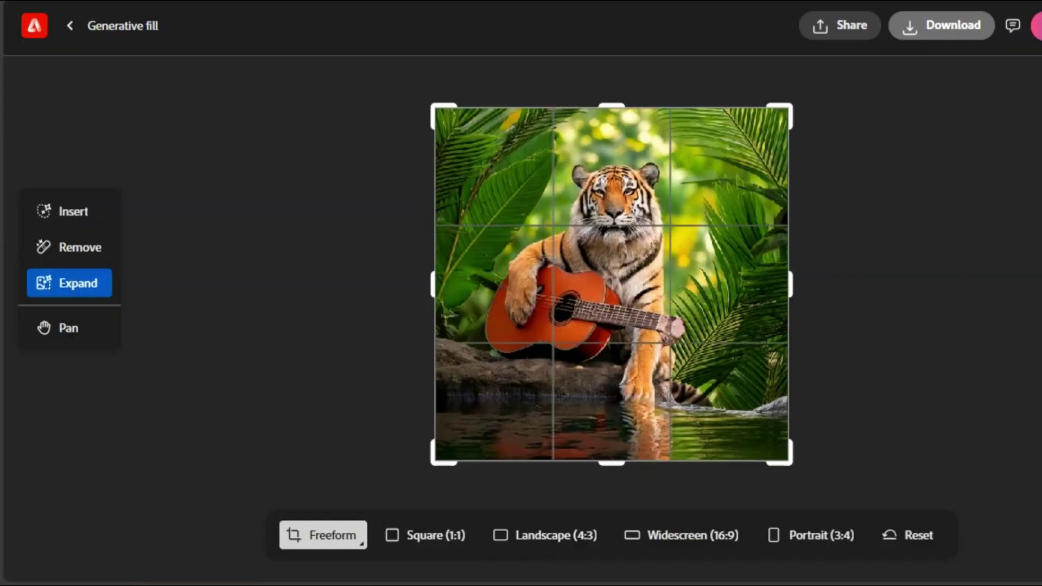
Expand the tiger image to Landscape (4:3) with generated jungle on the sides.
click(491, 535)
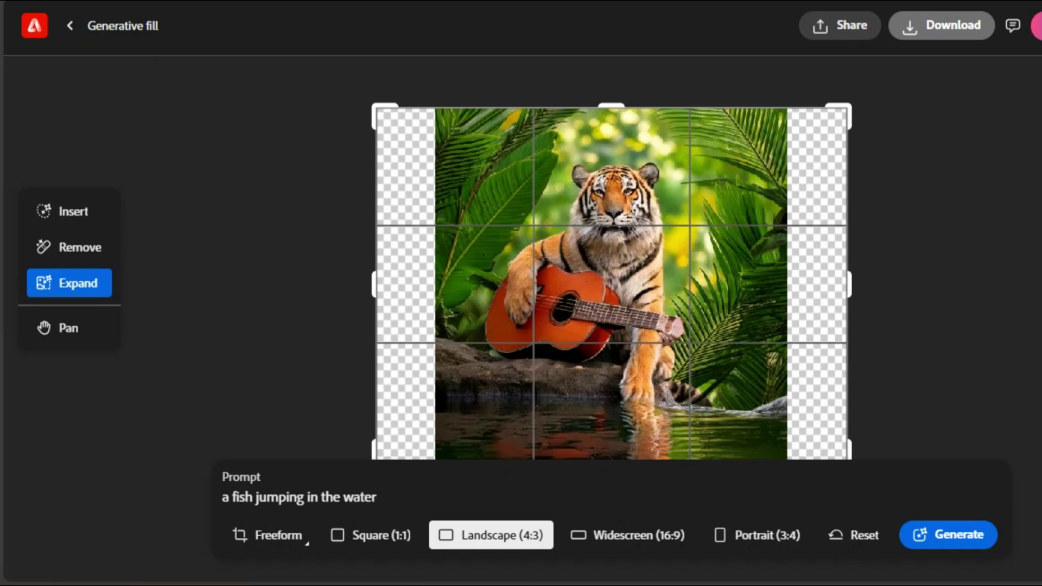
click(627, 535)
click(492, 535)
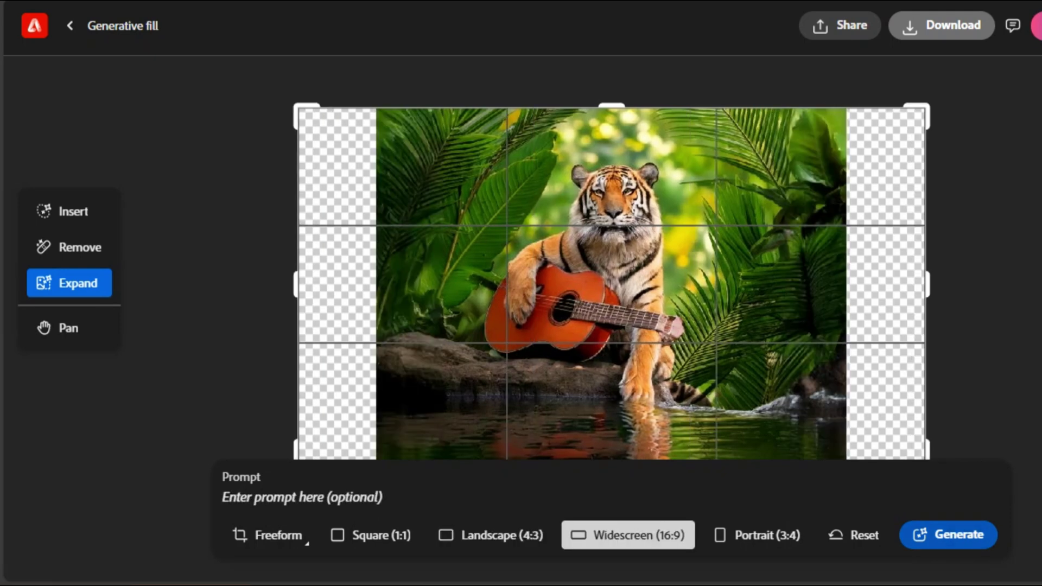
click(947, 535)
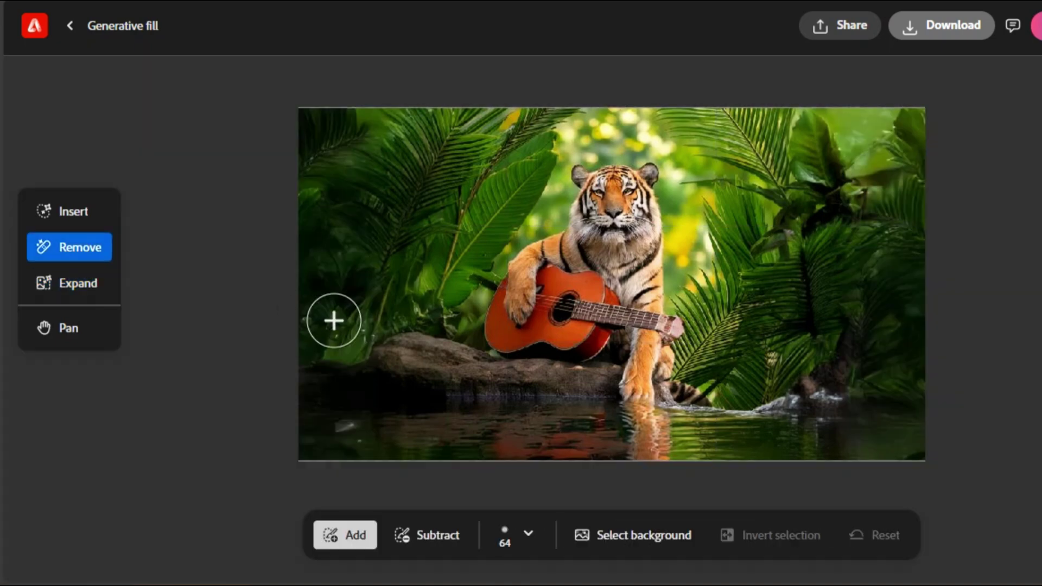
Try generating a new background behind the tiger, preview variations, then discard them.
drag(445, 152, 391, 271)
mouse_move(803, 320)
mouse_down()
mouse_move(770, 228)
mouse_move(786, 157)
mouse_up()
click(579, 535)
click(917, 534)
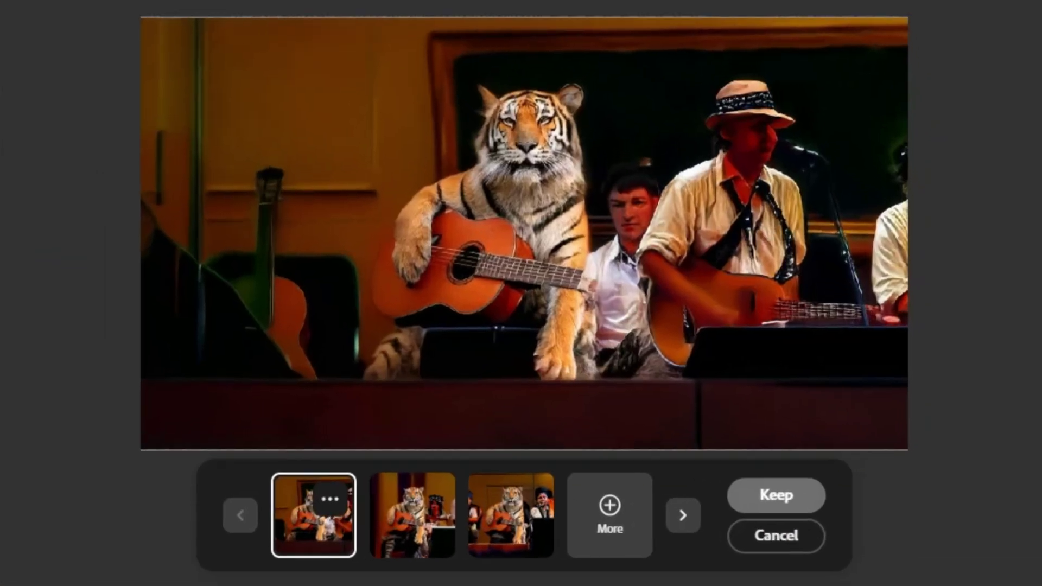
click(412, 515)
click(510, 515)
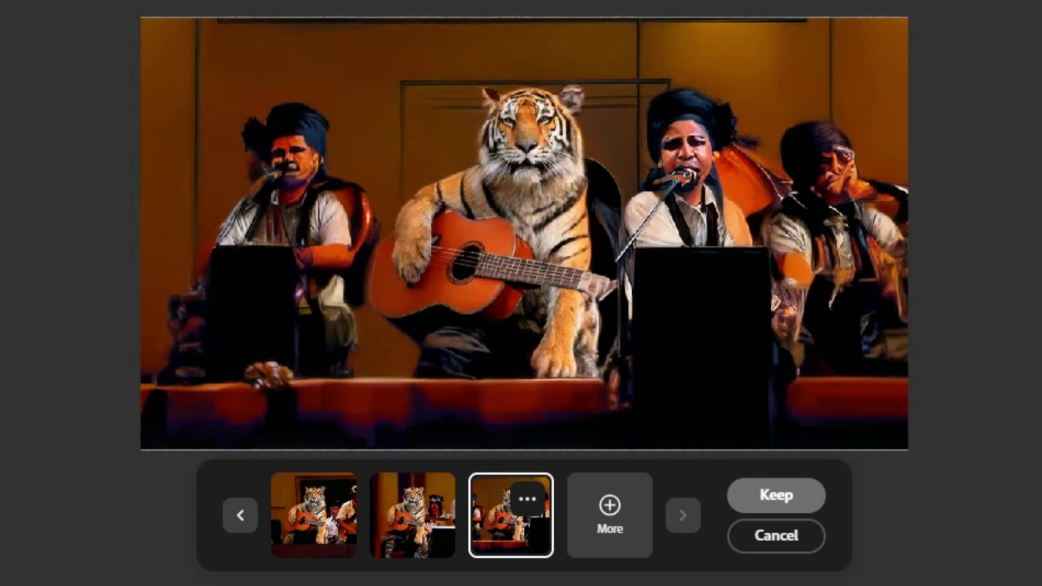
click(776, 535)
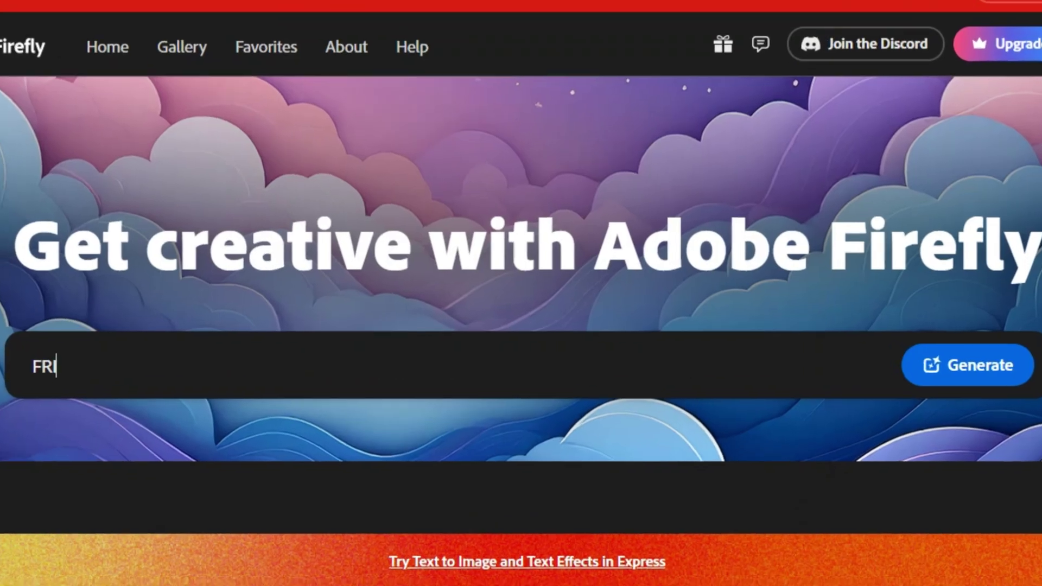
Type the long office prompt: masked businessman in sunglasses, volumetric lighting, minimalism, 8K resolution.
text(LOOKING MALE BUSINESS CHARACT)
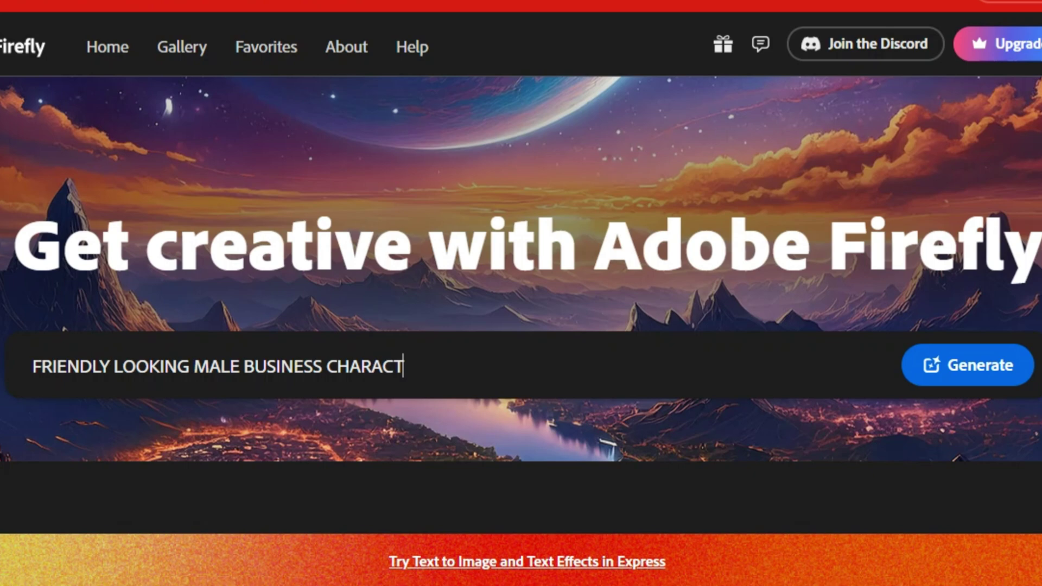
text( A MASK A)
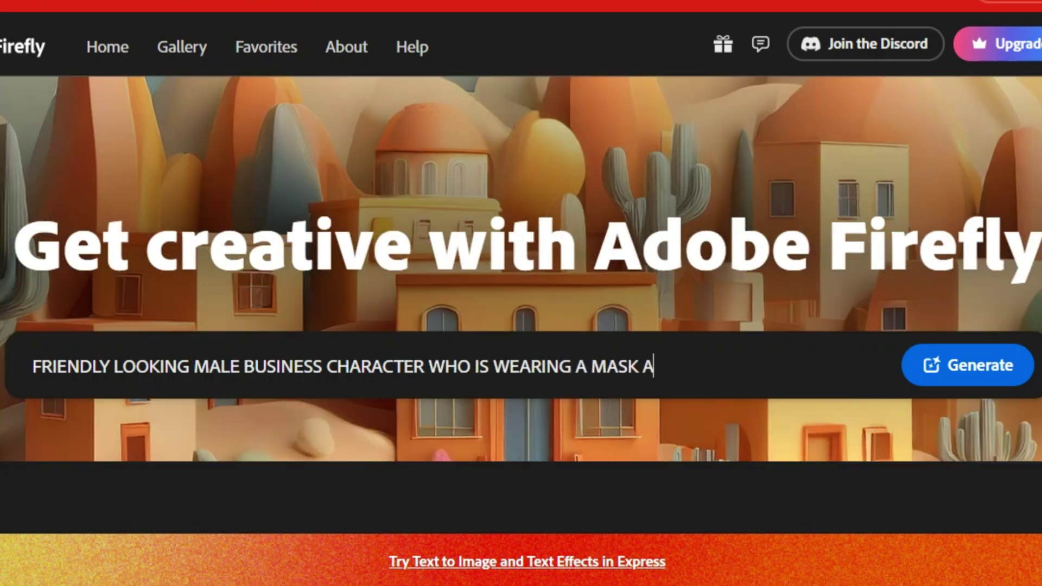
text( AND SUNGL)
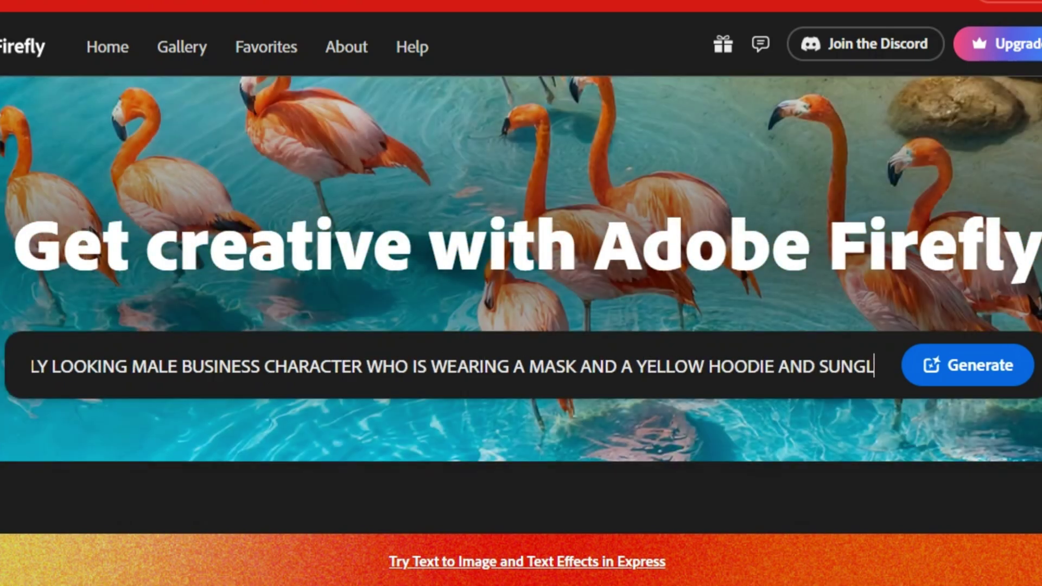
text(ASSESS. HE IS SITTING BEHIND HIS LAPTOP IN HIS OFFICE, ARMS ON HIS DESK. THERE)
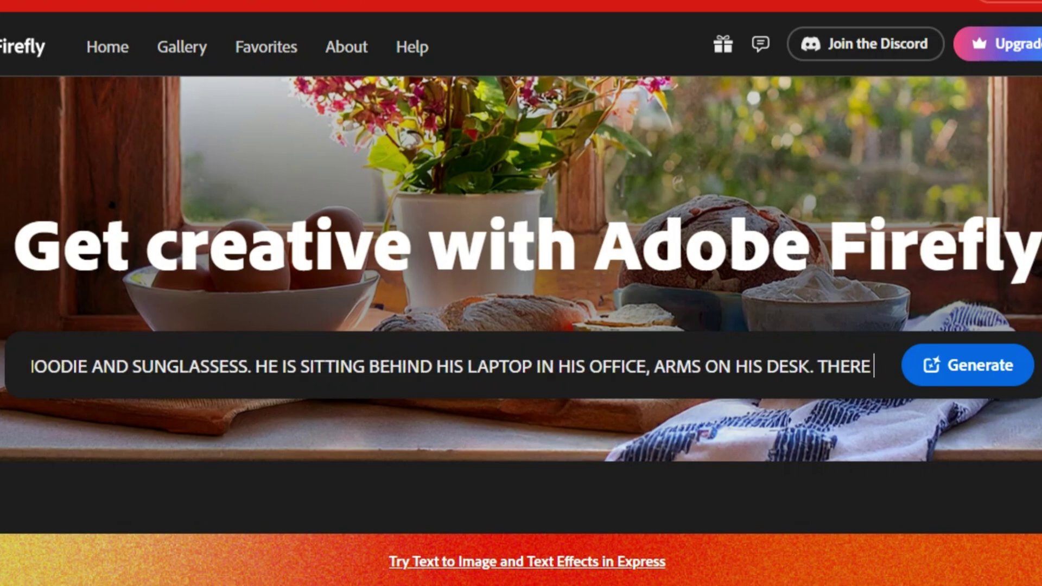
text( IS A STACK OF BOOKS ON THE TABLE AND A PLANT IN THE C)
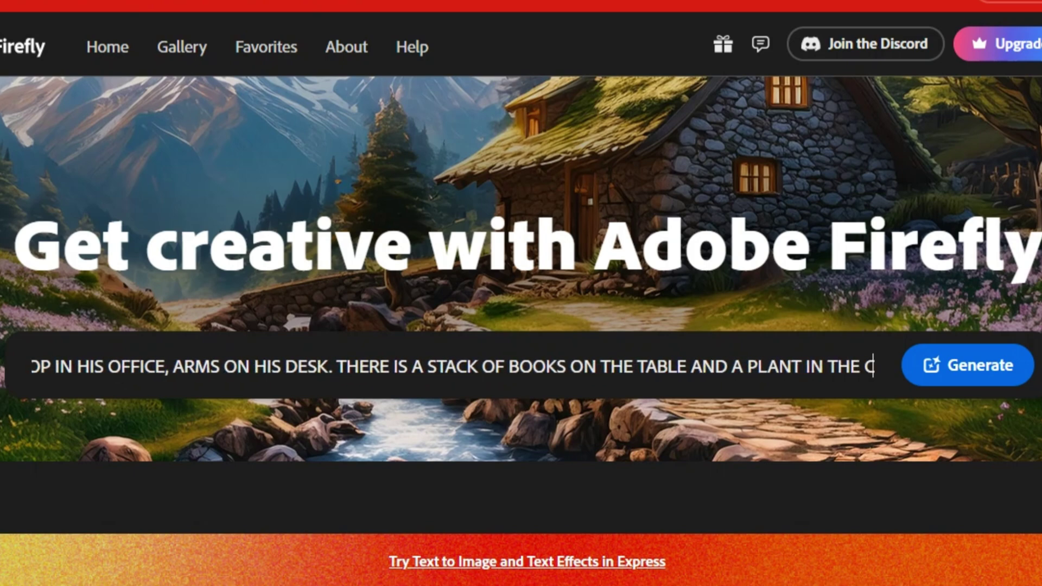
text(ORNER OF THE ROOM. A GOOD QUALITY)
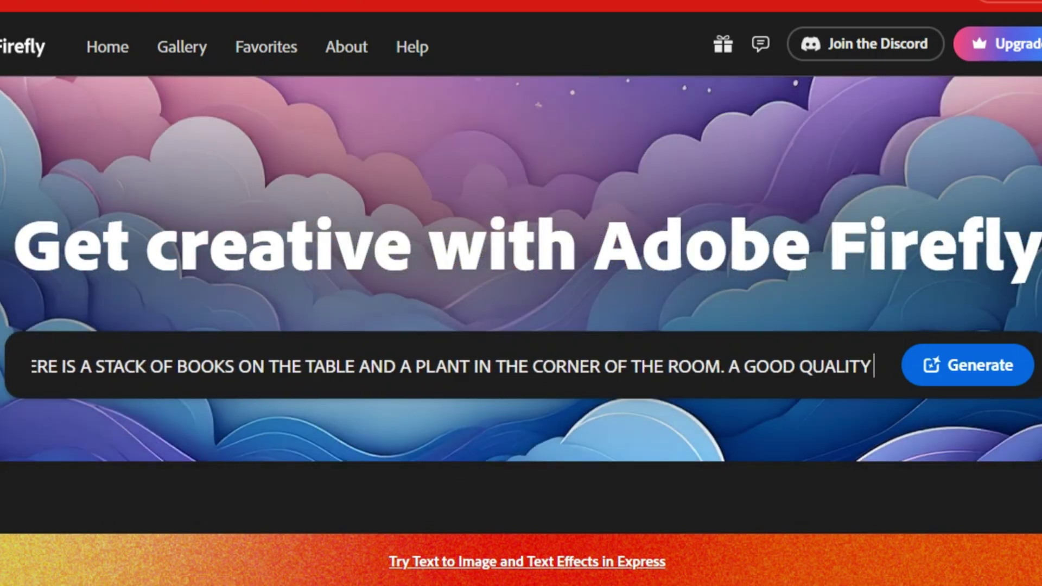
key(BackSpace)
key(BackSpace)
key(BackSpace)
key(BackSpace)
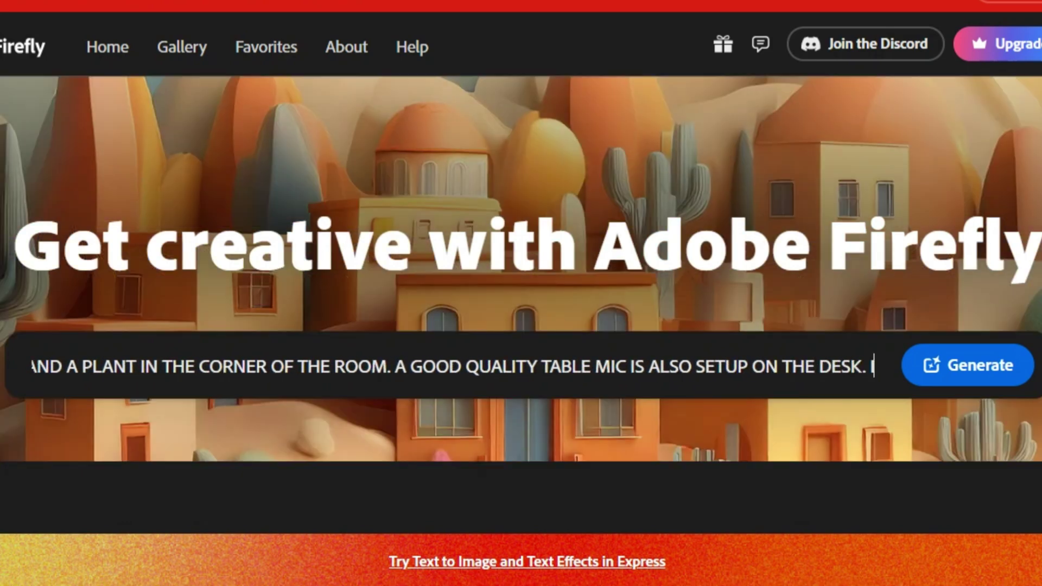
text(M HAS V)
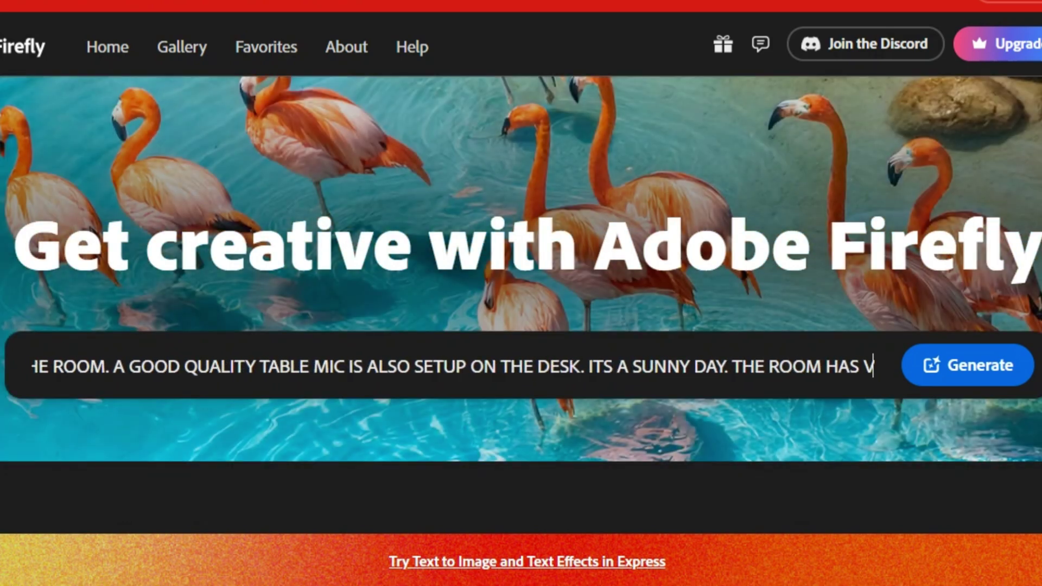
text(OLUMETRIC LIGHTING. HE IS FRONT FACING TO THE CAMERA, LOOKING STRAIGHT AND CEN)
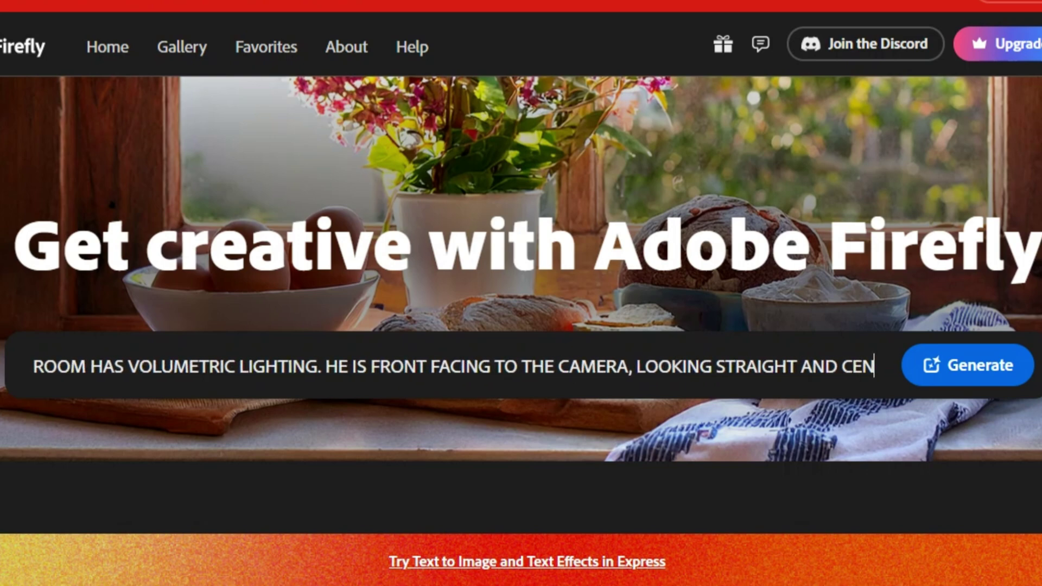
text(TERED. THERE IS ANPTHER CAMERA SETUP FOR THE RECORDNING. THE OV)
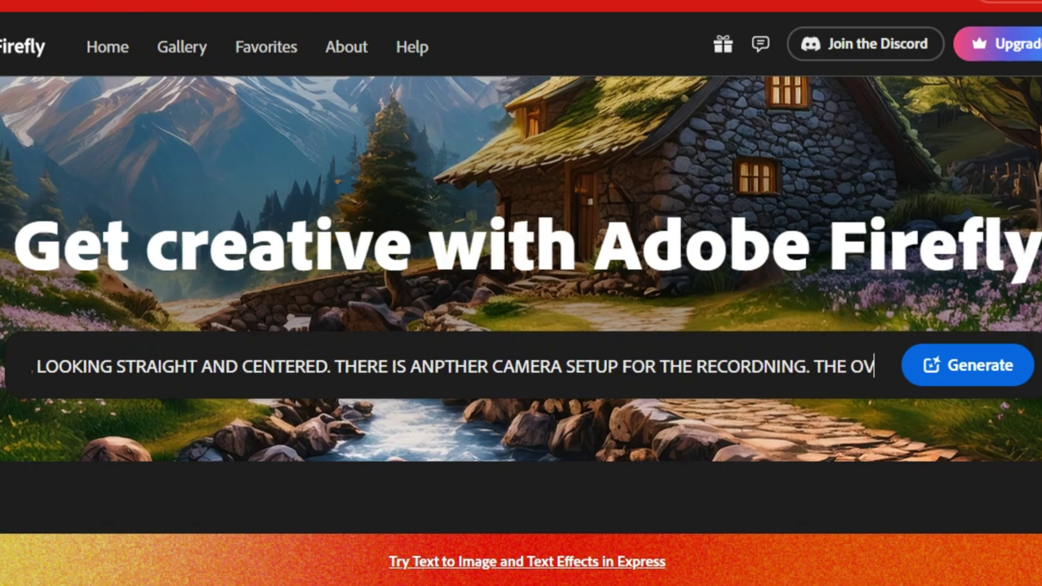
text( AMBIANCE OF THE IMAGE)
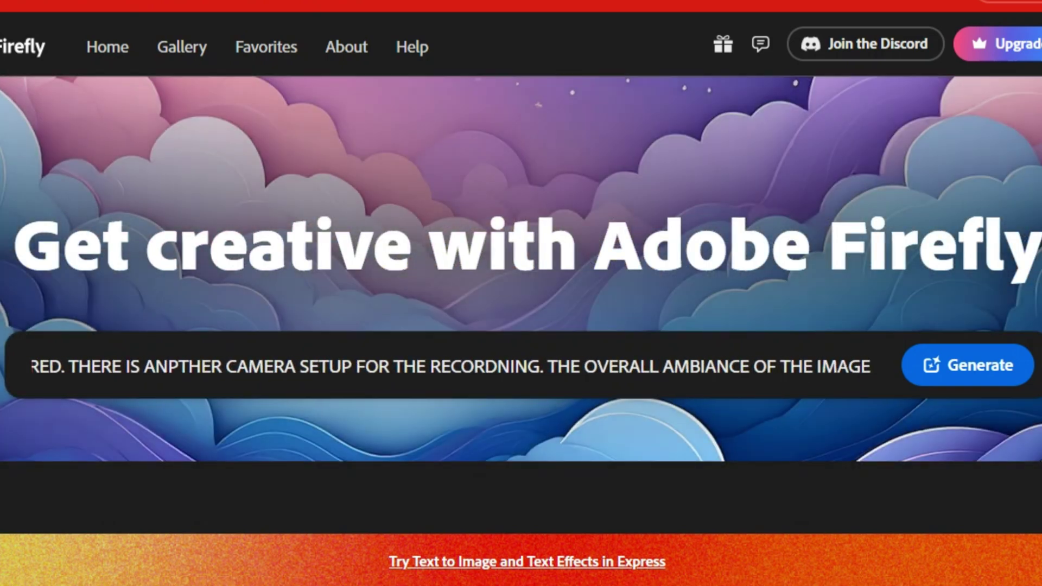
text(Y A CONNECTION )
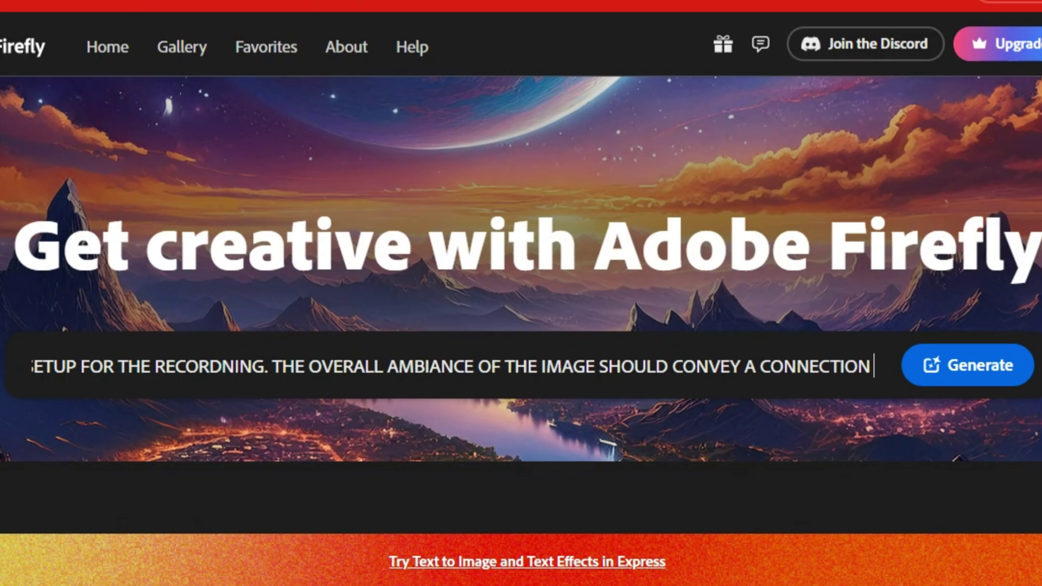
text(TO MINIMALISM, 8K RESO)
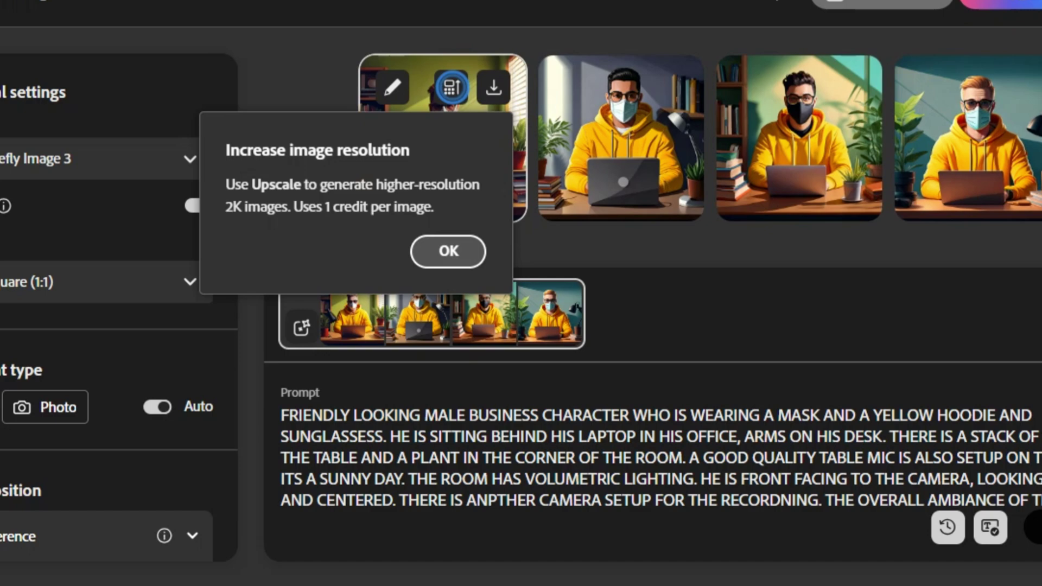
Generate images with content type Photo and a Widescreen (16:9) aspect ratio.
click(448, 251)
click(898, 446)
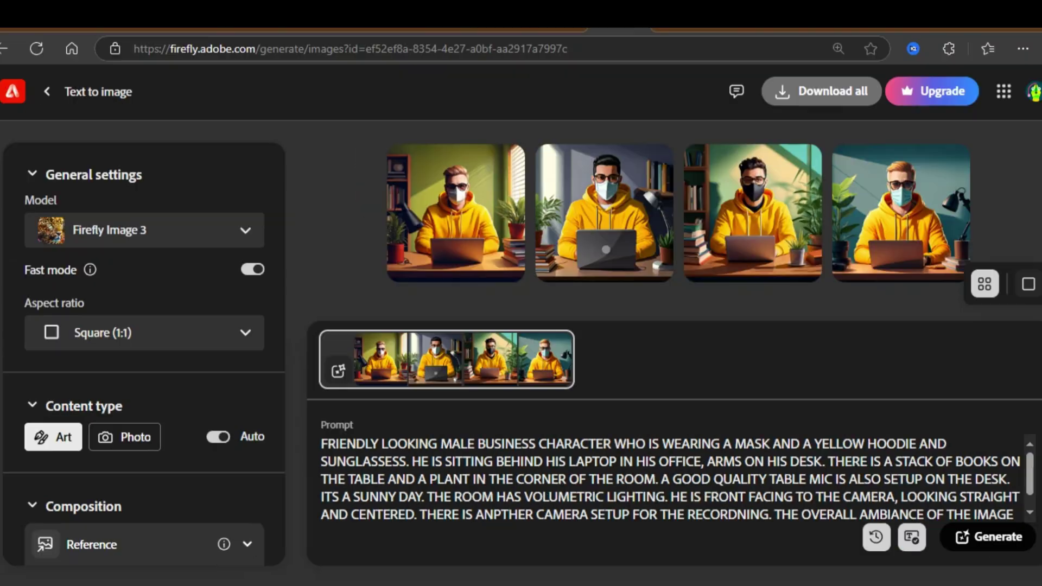
click(124, 436)
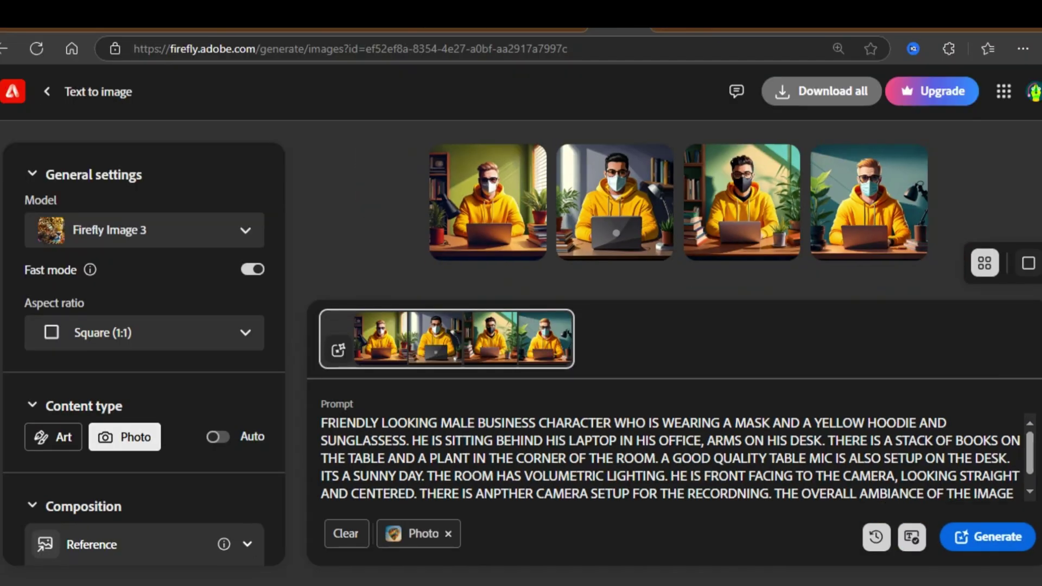
click(144, 333)
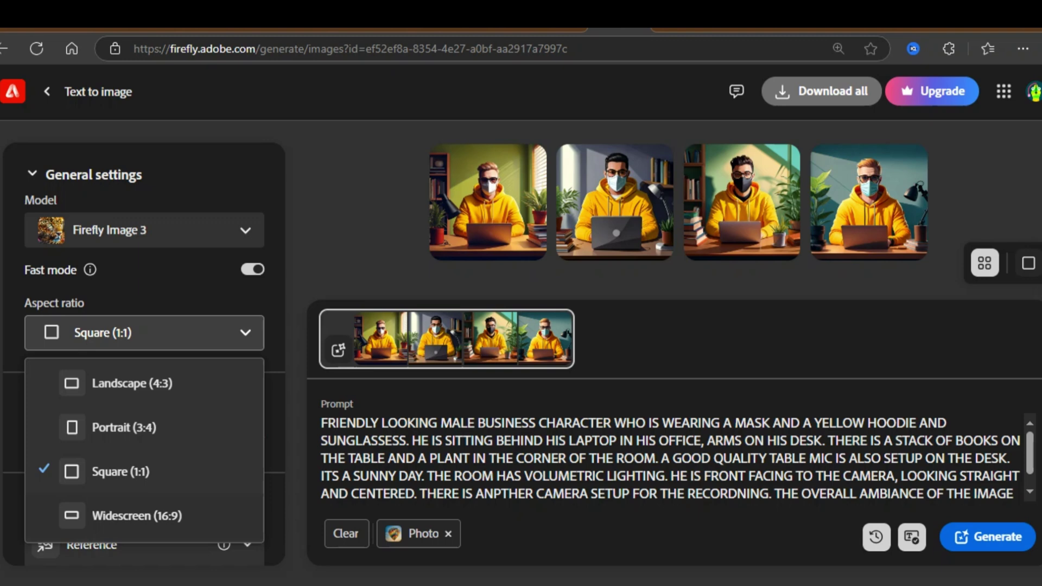
click(125, 515)
click(987, 536)
Review the new images, trim sentences from the prompt, and generate a fresh batch.
click(396, 201)
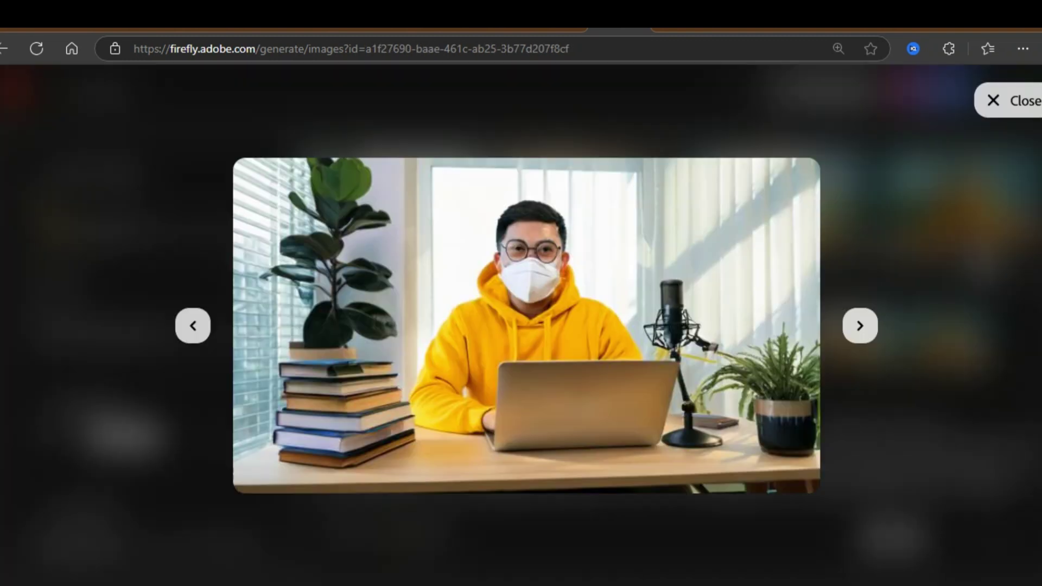
click(859, 326)
key(Right)
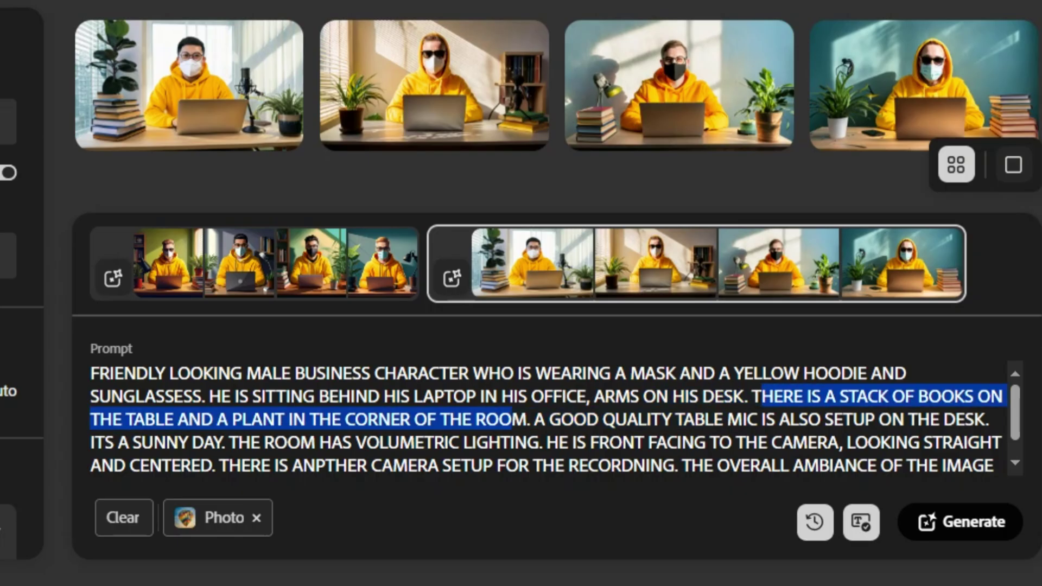
key(BackSpace)
key(BackSpace)
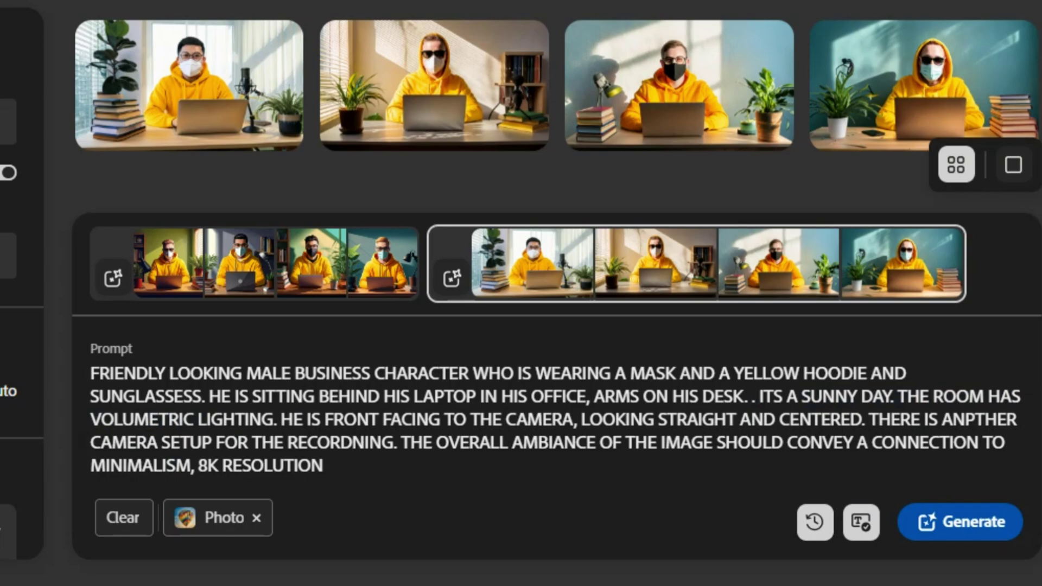
click(960, 522)
click(434, 109)
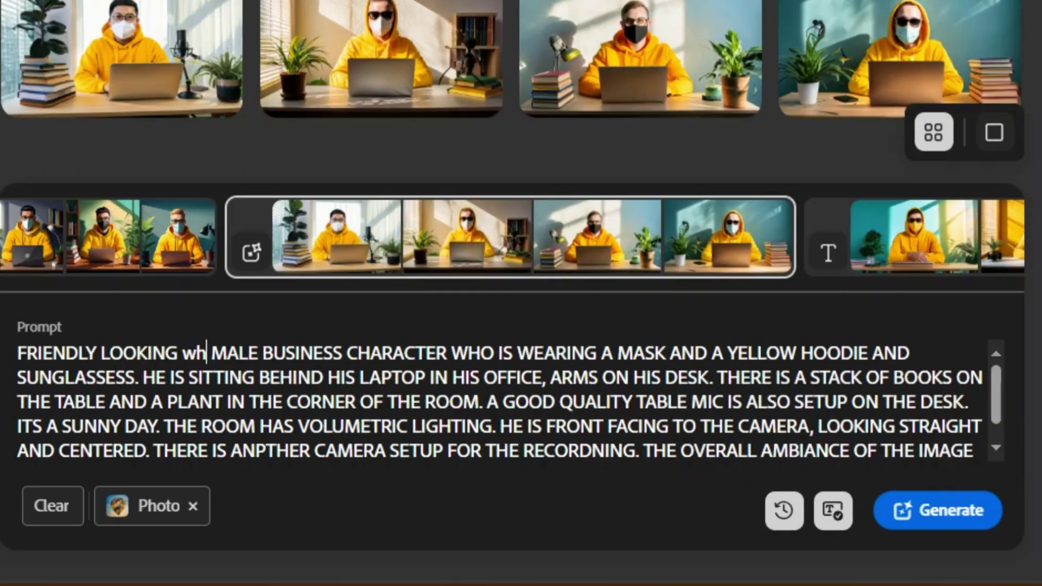
Replace the mask and hoodie with a colorful dashiki dress, cowboy hat, heart-shape sunglasses and gold dollar chain.
drag(634, 352, 830, 353)
key(Delete)
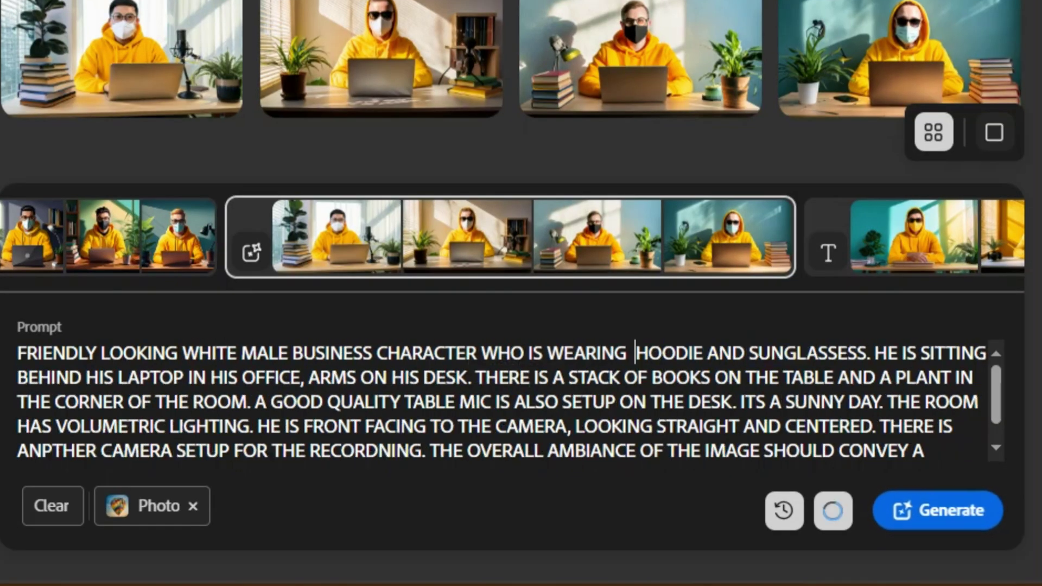
key(Delete)
key(Delete)
key(Delete)
key(Delete)
key(Delete)
key(Delete)
text(COLORFUL DASHIKI DRESS)
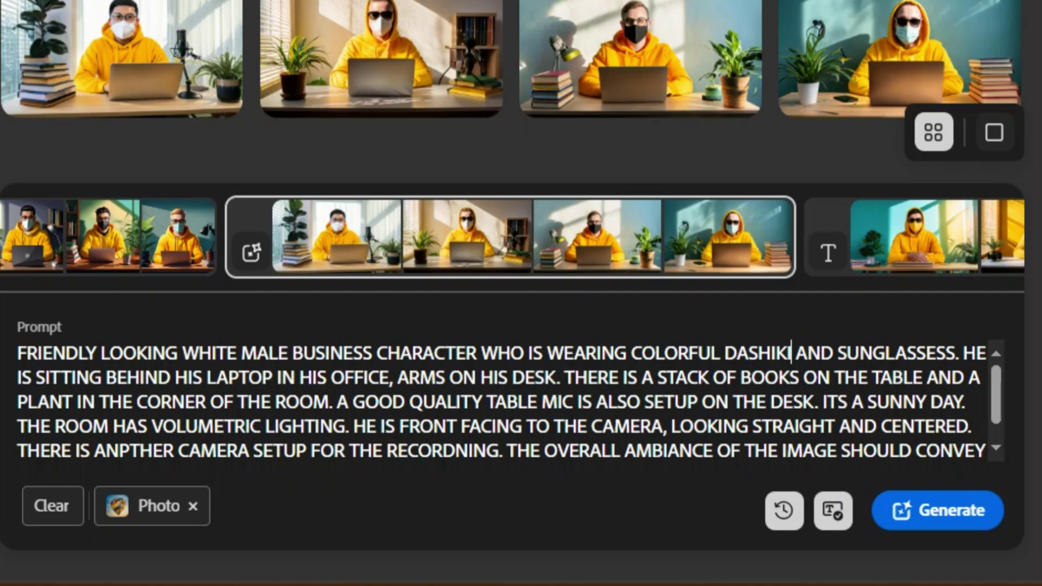
text(, COWBOY HAT)
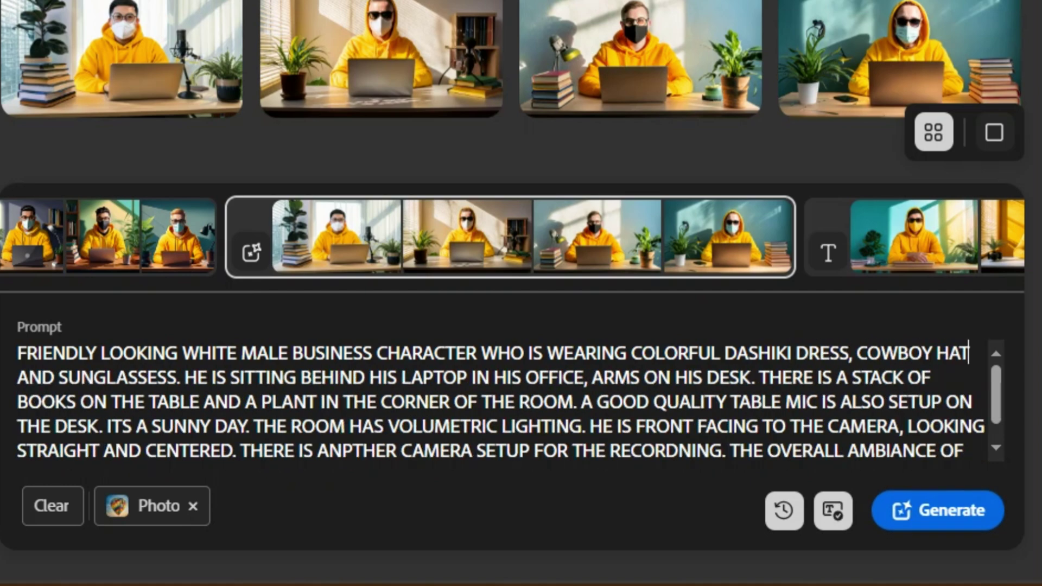
click(58, 377)
text(HEART SHAPE)
click(17, 378)
key(BackSpace)
text(, GOLD DOLLAR CHAIN IN)
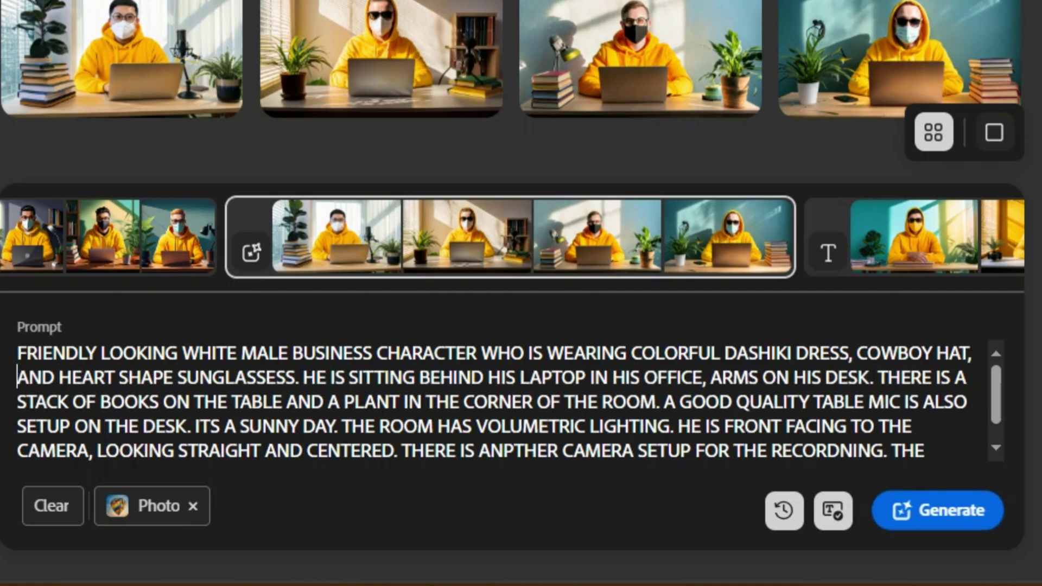
text( HIS NECK)
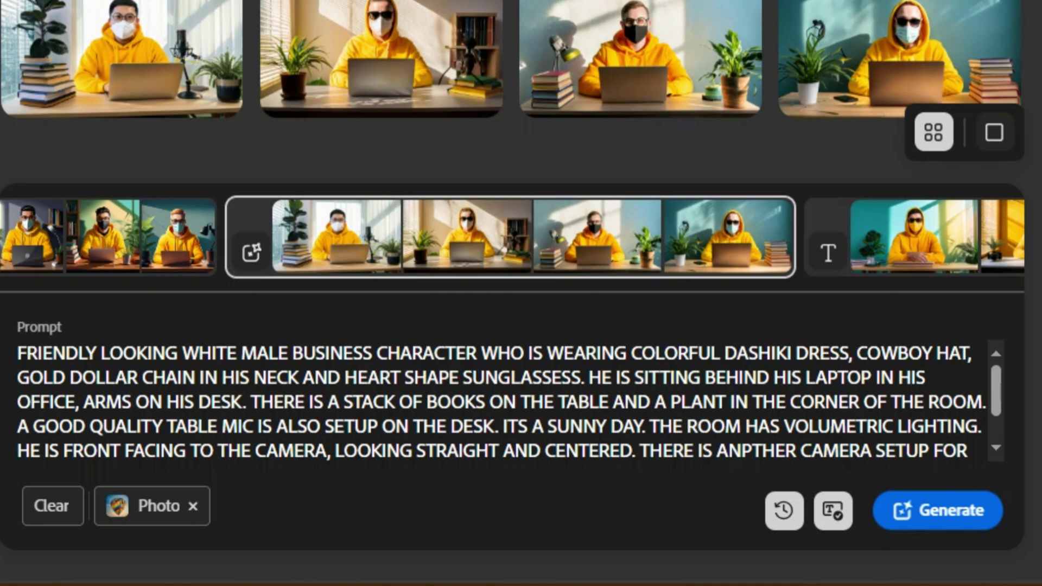
Drop the plant and mic phrases, replace CENTERED with 'sitting on one left corner of the table', and generate.
key(shift+End)
key(BackSpace)
key(ctrl+BackSpace)
key(ctrl+shift+Right)
key(ctrl+shift+Right)
key(ctrl+shift+Right)
key(ctrl+shift+Right)
key(ctrl+shift+Right)
key(ctrl+shift+Right)
key(ctrl+shift+Right)
key(ctrl+shift+Right)
key(ctrl+shift+Right)
key(ctrl+shift+Right)
key(ctrl+shift+Right)
text(.)
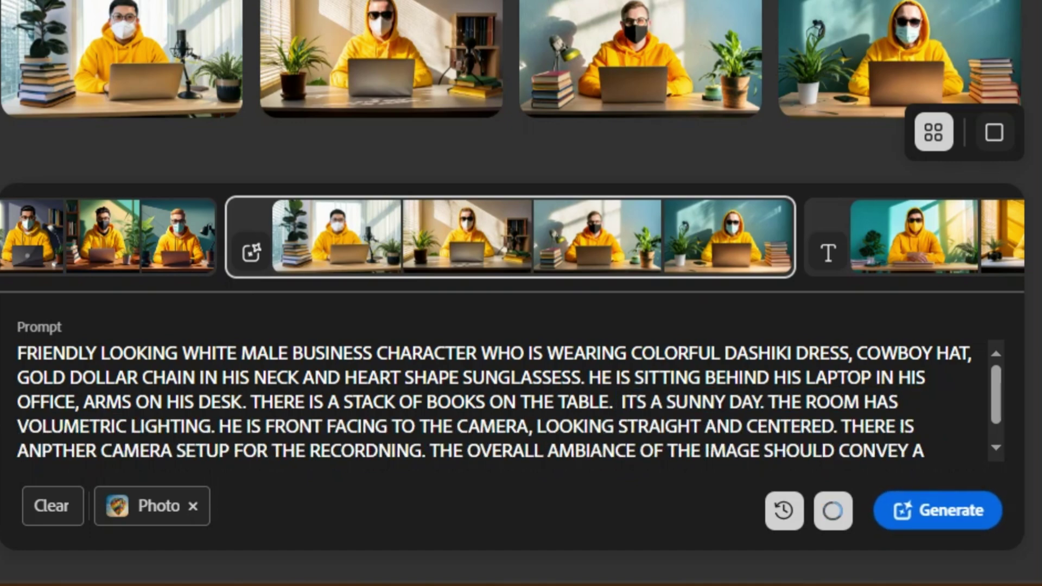
double_click(776, 426)
key(BackSpace)
text(HE IS SITTING ON ONE LEFT CORNER O)
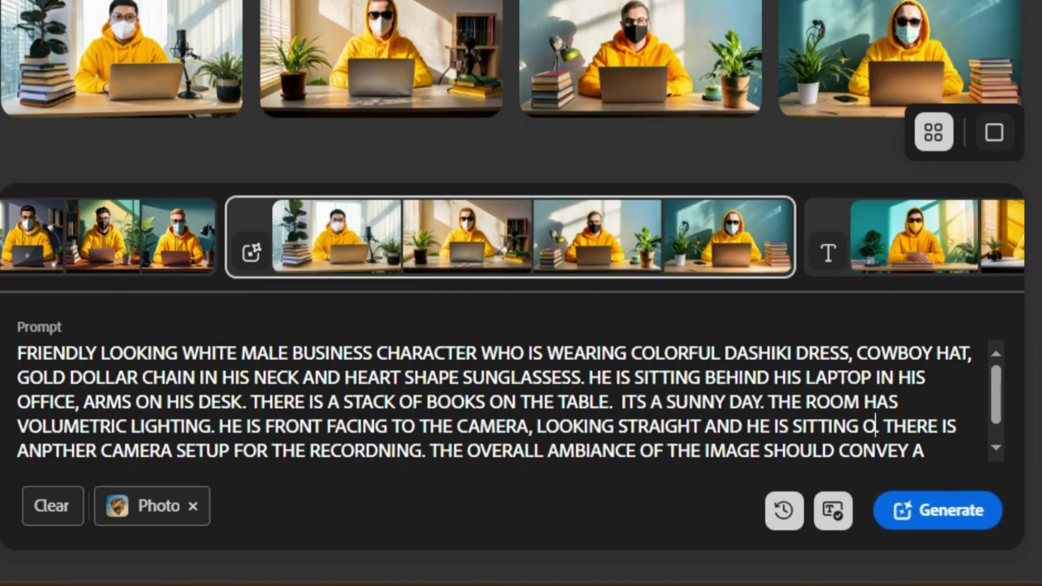
text(F THE TABLE. THERE IS ANOTHER CAMERA SETUP FOR THE RECORDNING. THE OVERALL AMBIANCE OF THE)
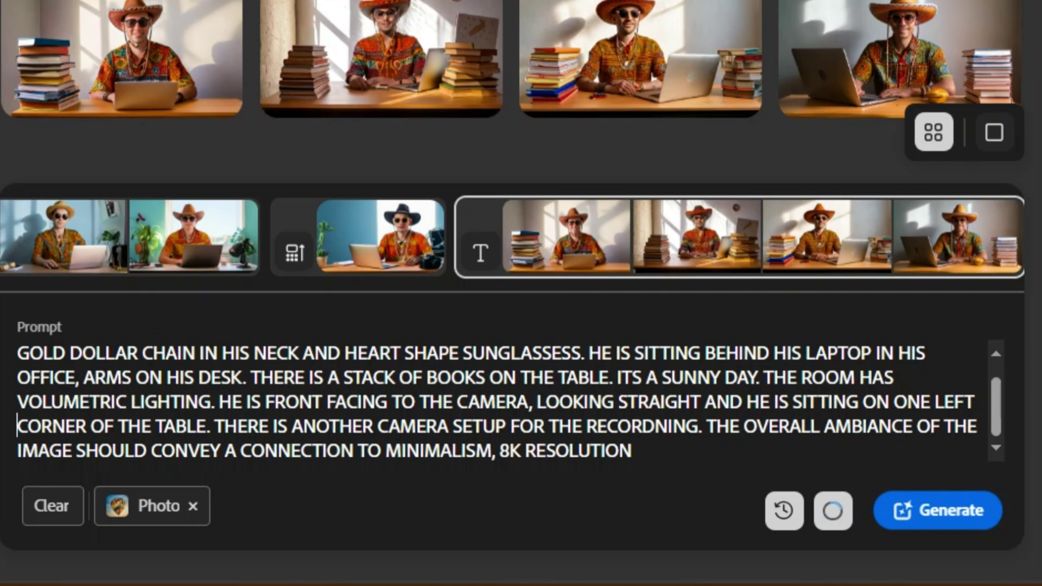
key(Return)
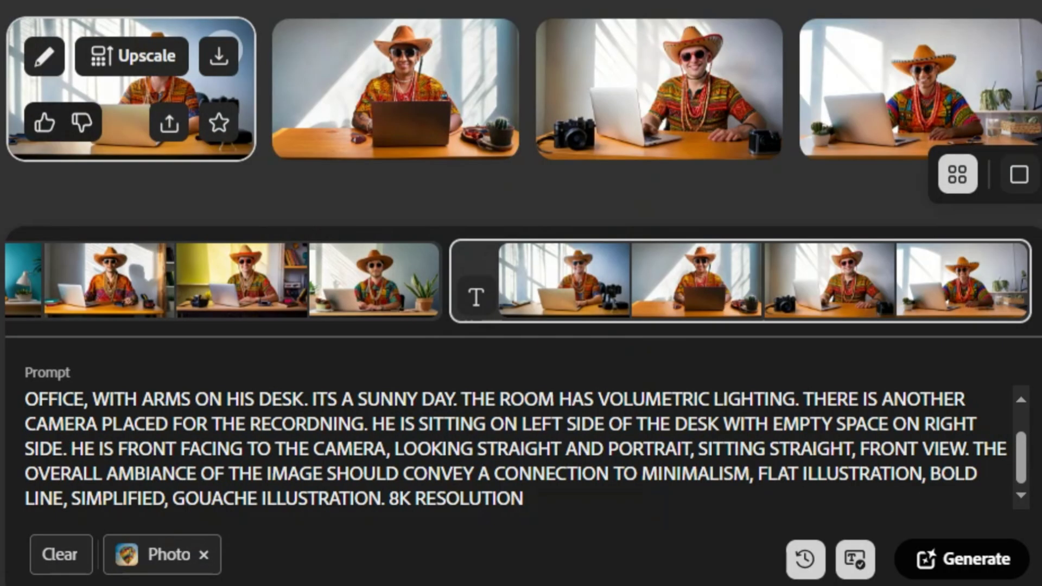
Upscale the dashiki and cowboy-hat image and send it to Adobe Express as a social post.
click(130, 87)
key(Right)
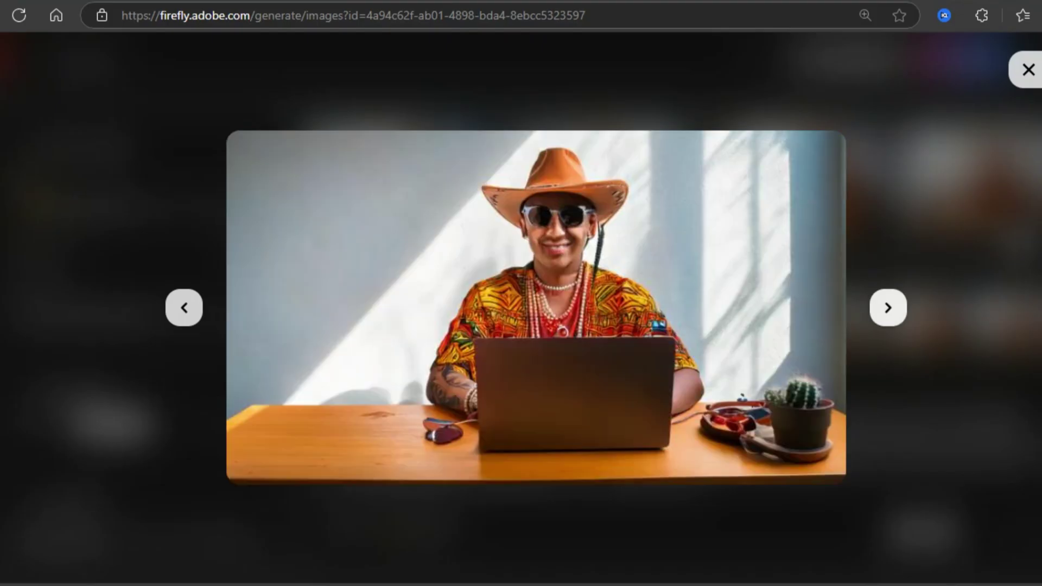
key(Right)
key(Right)
key(Right)
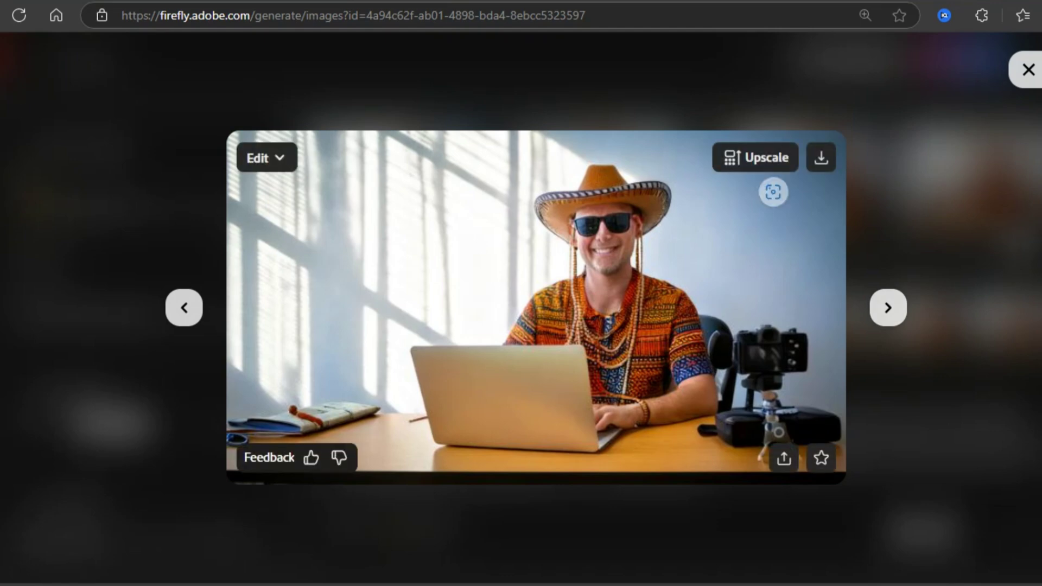
click(755, 157)
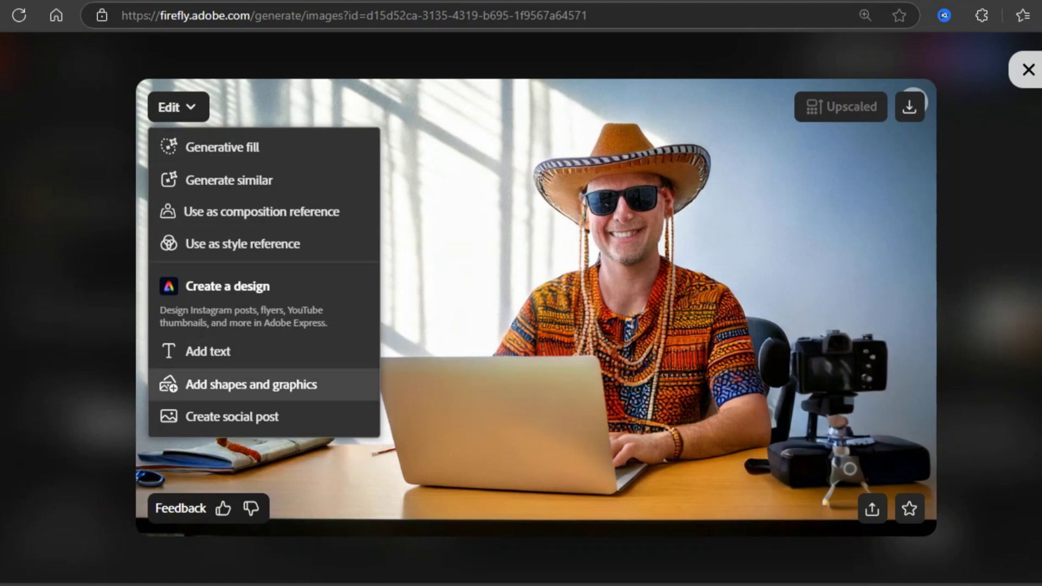
click(232, 416)
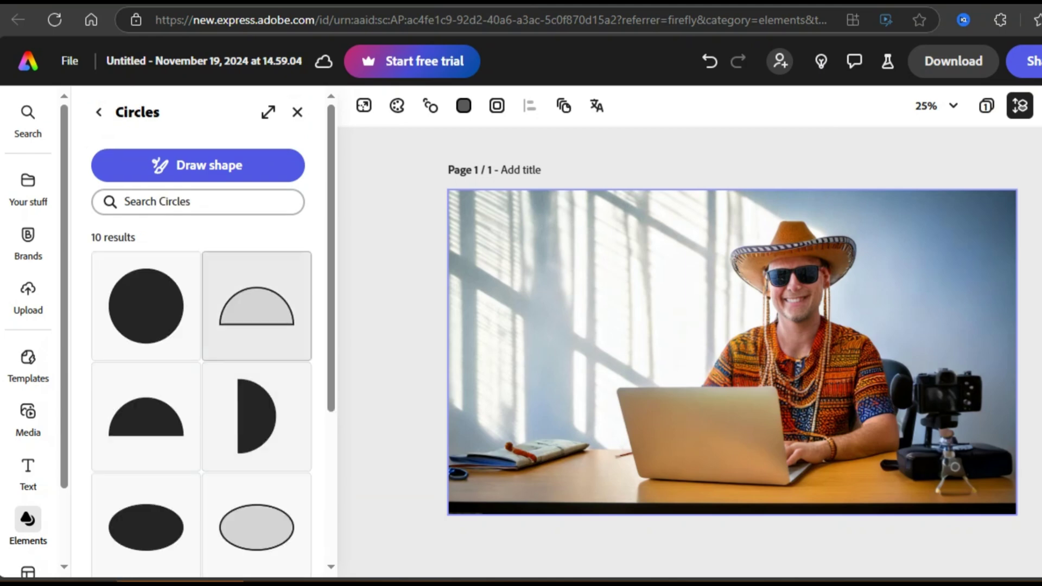
Place a small white red-outlined circle on the laptop lid.
scroll(200, 380, down, 2)
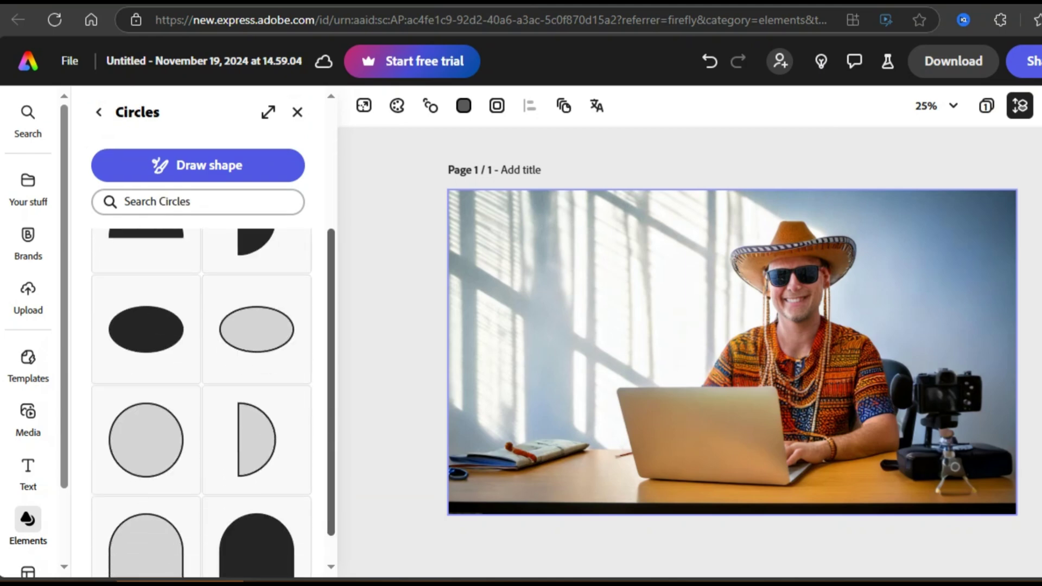
click(146, 439)
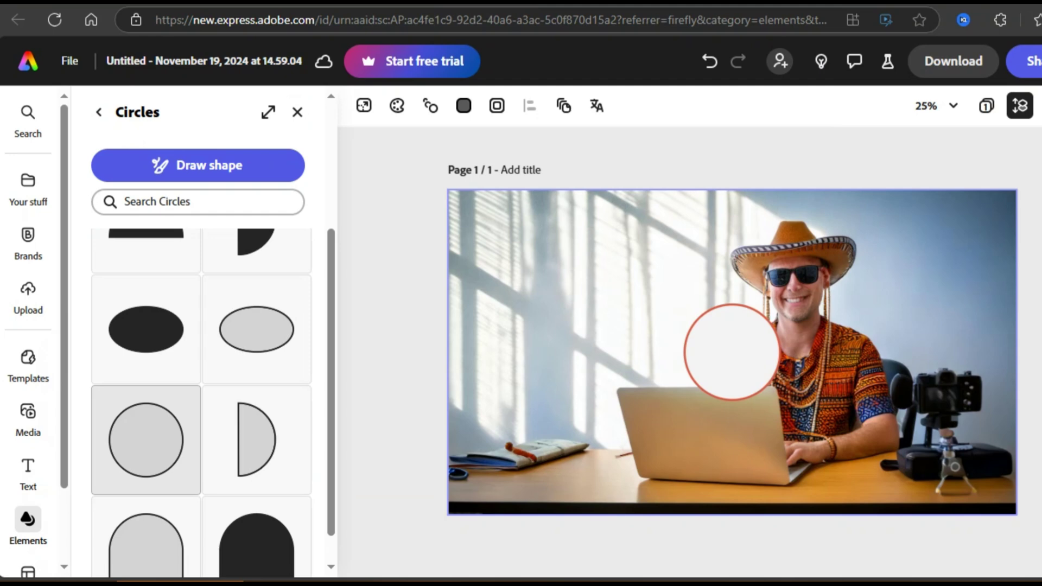
drag(732, 351, 697, 447)
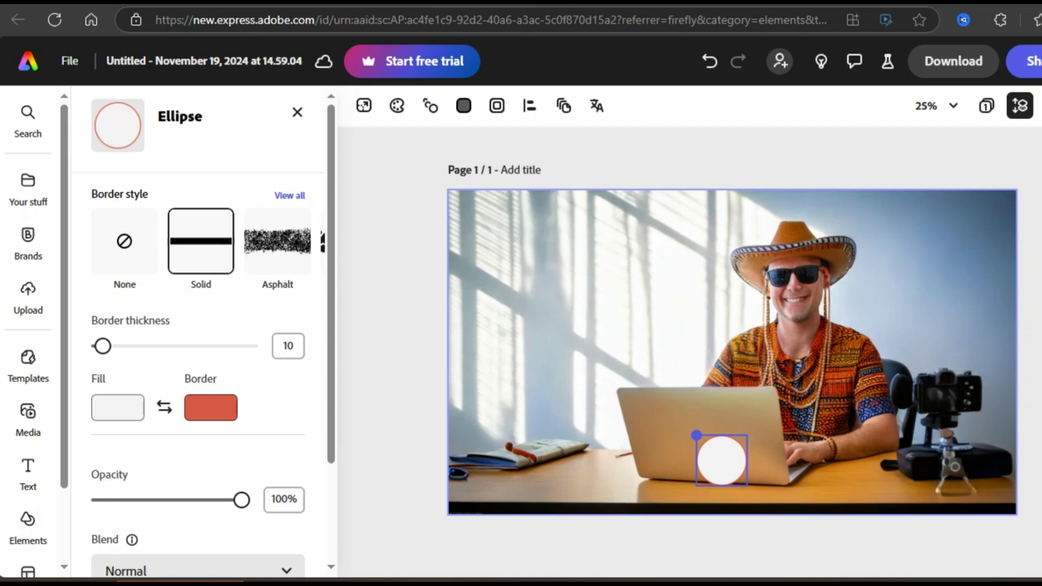
Add an AI text box and colour it red.
click(28, 473)
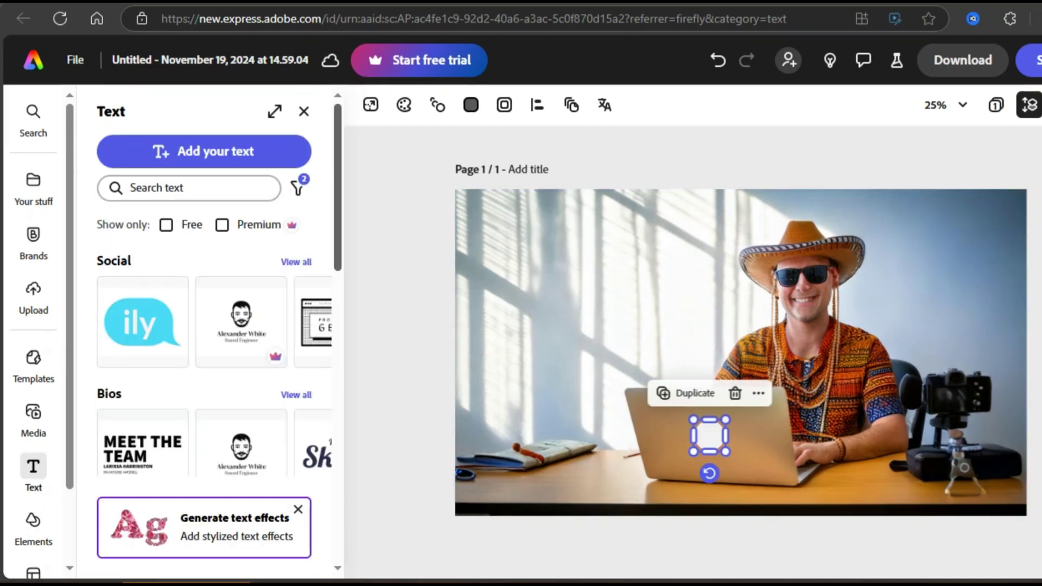
scroll(215, 352, down, 6)
click(204, 152)
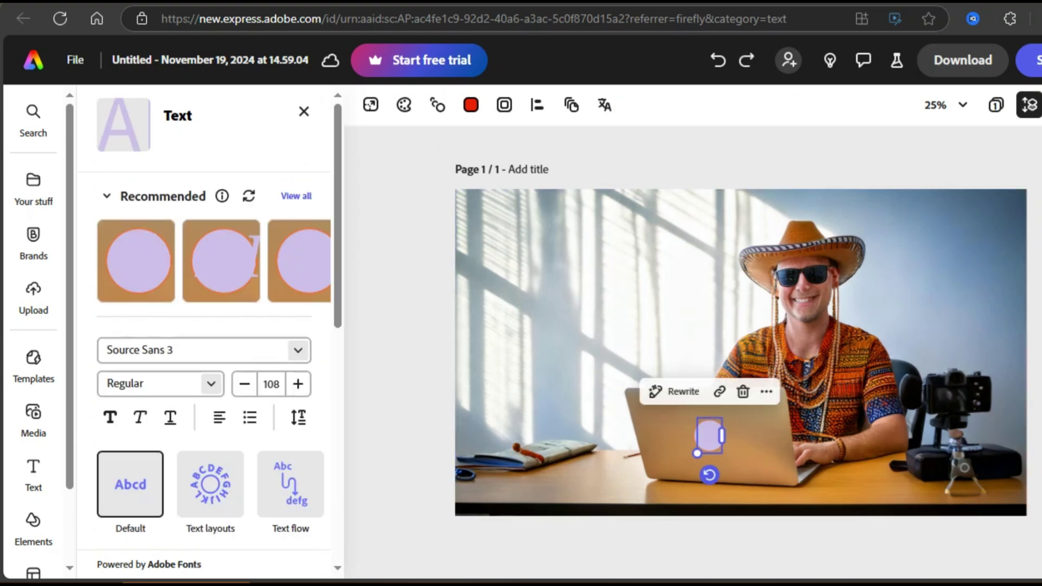
scroll(206, 352, down, 5)
click(123, 294)
click(332, 353)
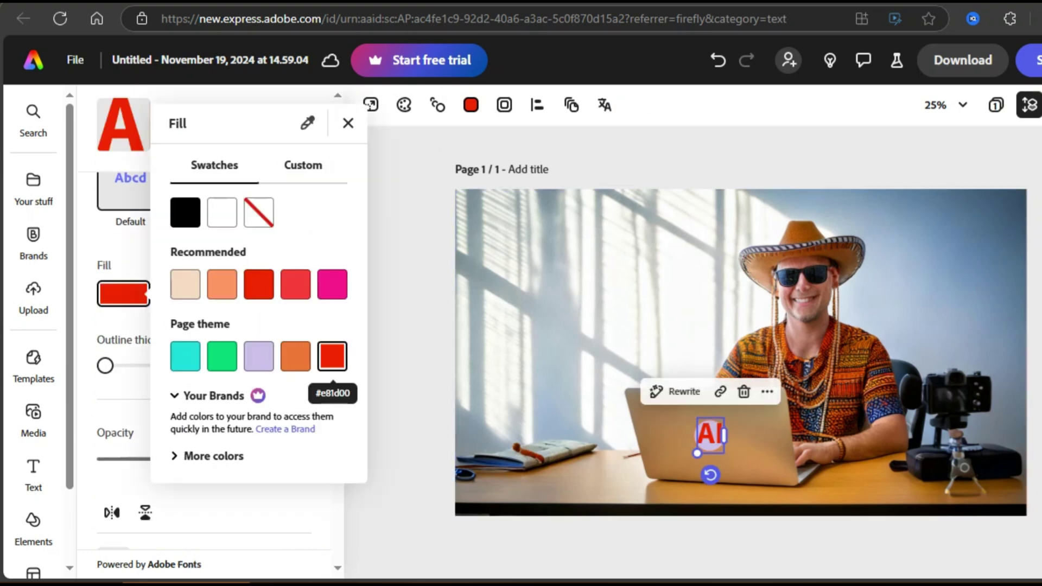
key(Escape)
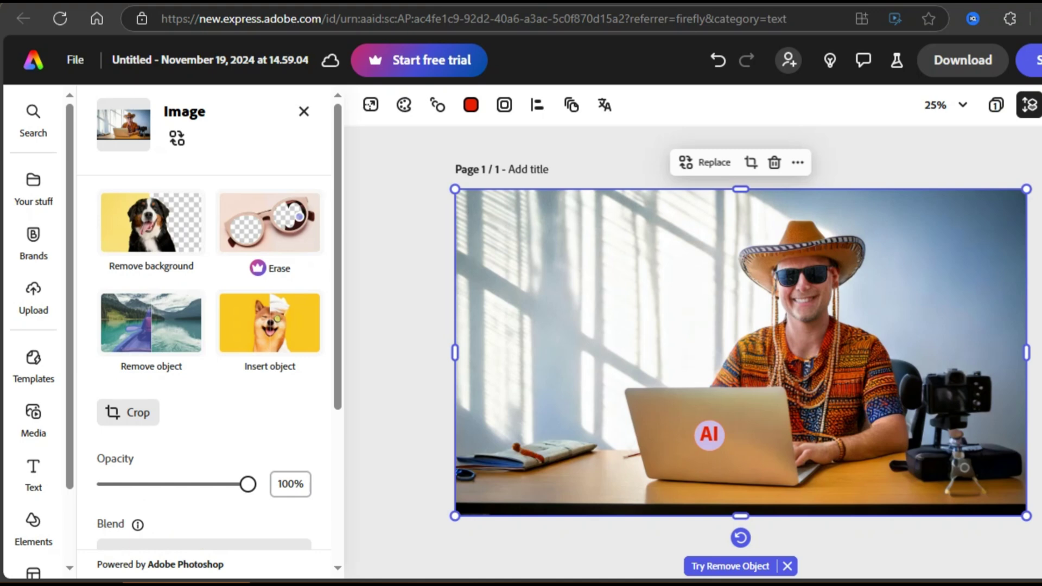
Centre the AI text on the circle and add a tilted rectangle bar at the photo's top-left.
drag(710, 434, 710, 434)
click(33, 521)
click(295, 258)
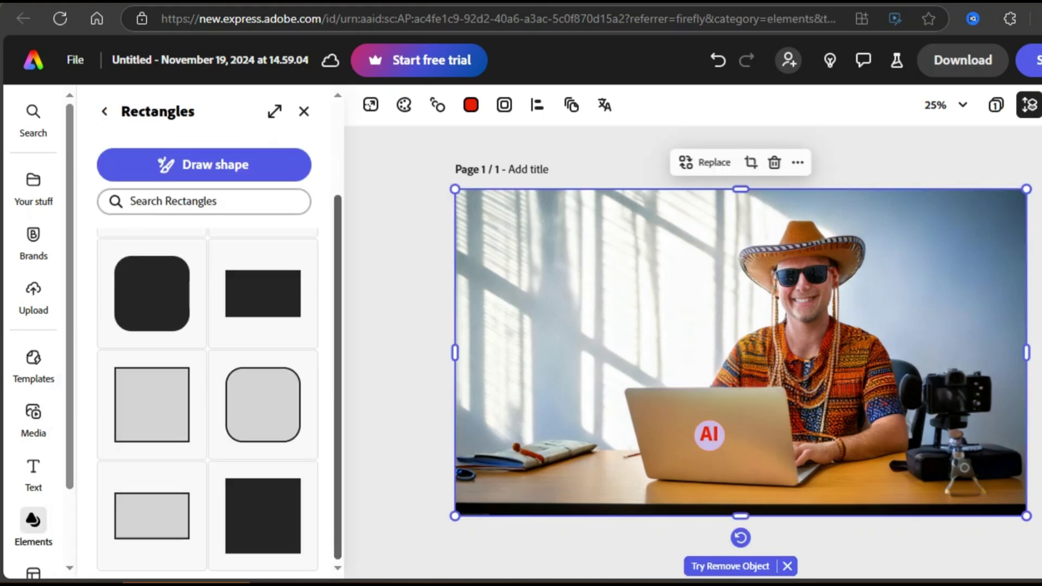
drag(741, 353, 567, 262)
drag(565, 335, 547, 287)
Fill the tilted bar with yellow #FACB19 and adjust its border colour.
click(470, 104)
click(610, 185)
drag(485, 227, 509, 228)
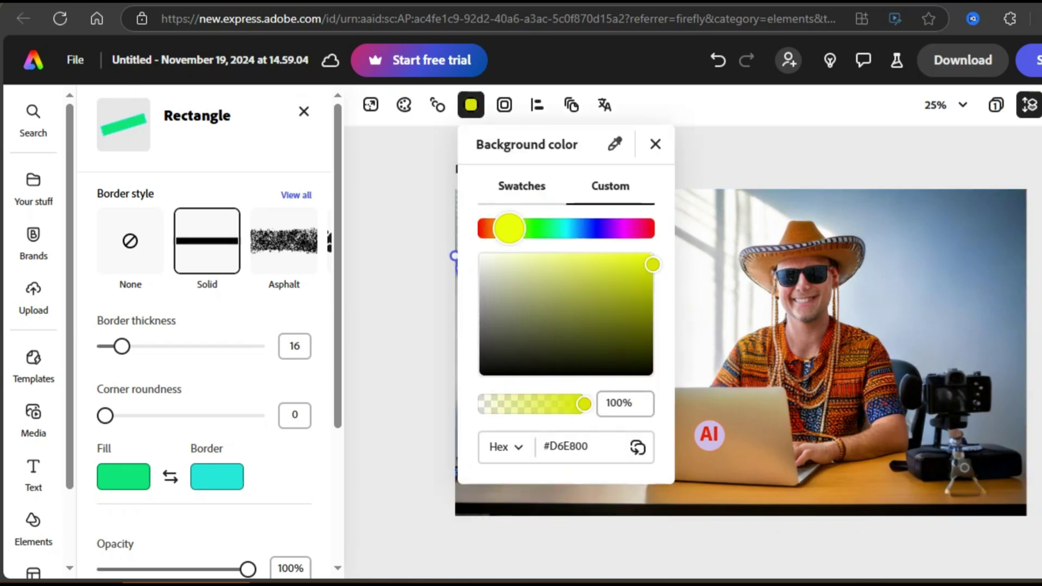
click(655, 144)
click(123, 476)
drag(345, 349, 331, 344)
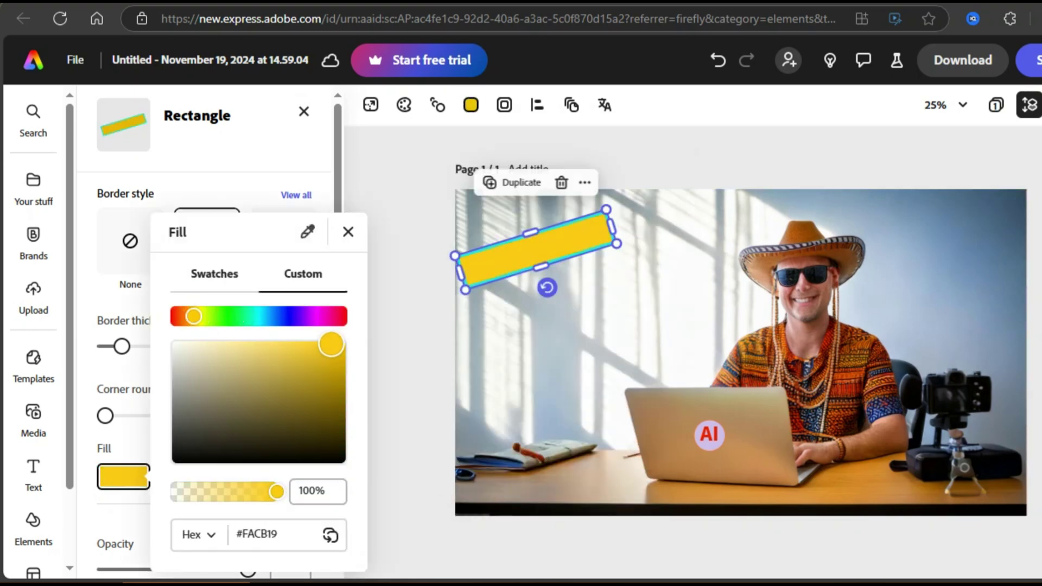
click(216, 477)
click(706, 352)
Move the copied bar lower and make its fill red.
click(547, 256)
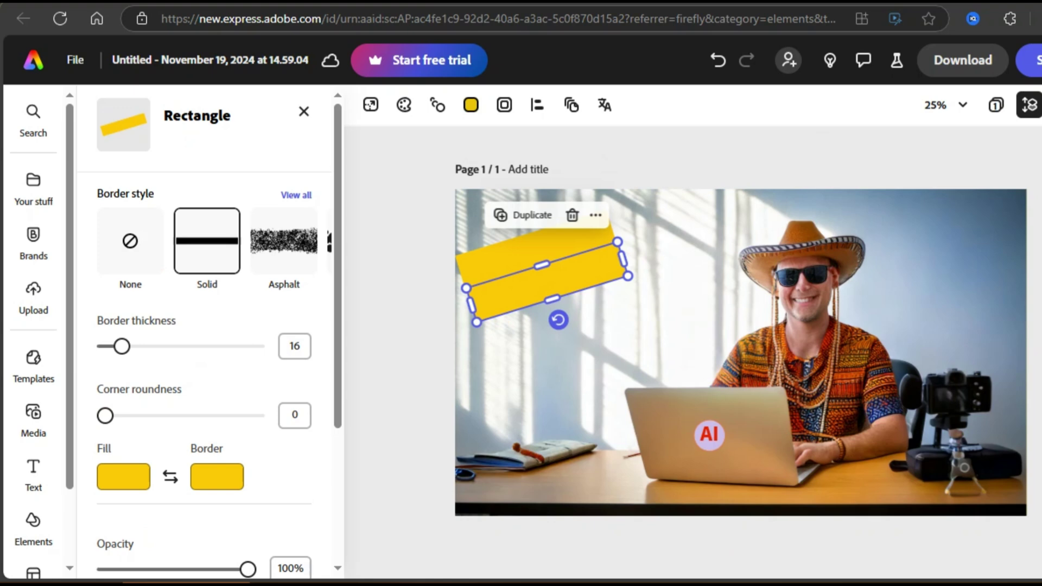
drag(547, 256, 549, 282)
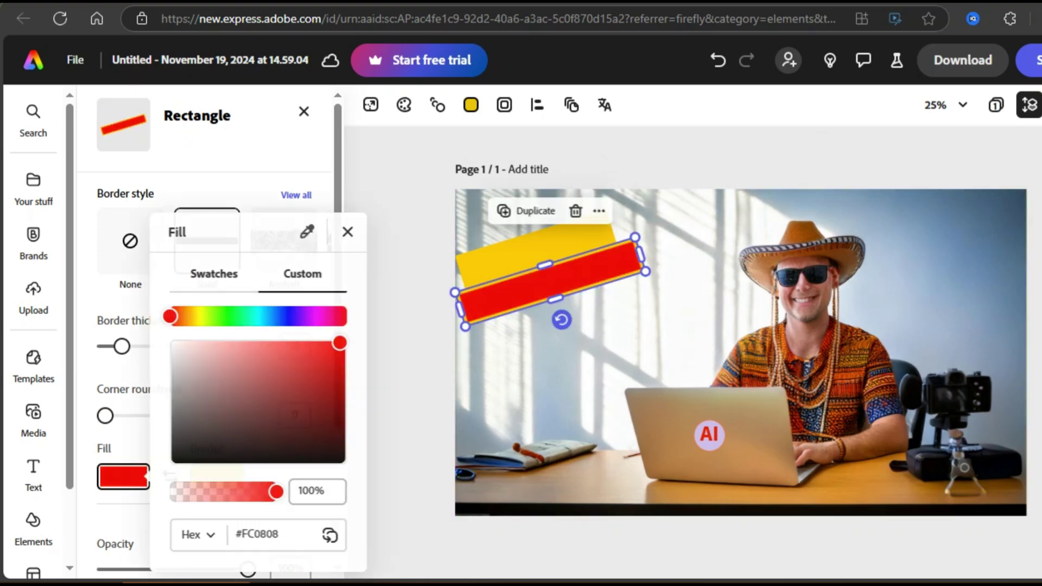
click(216, 477)
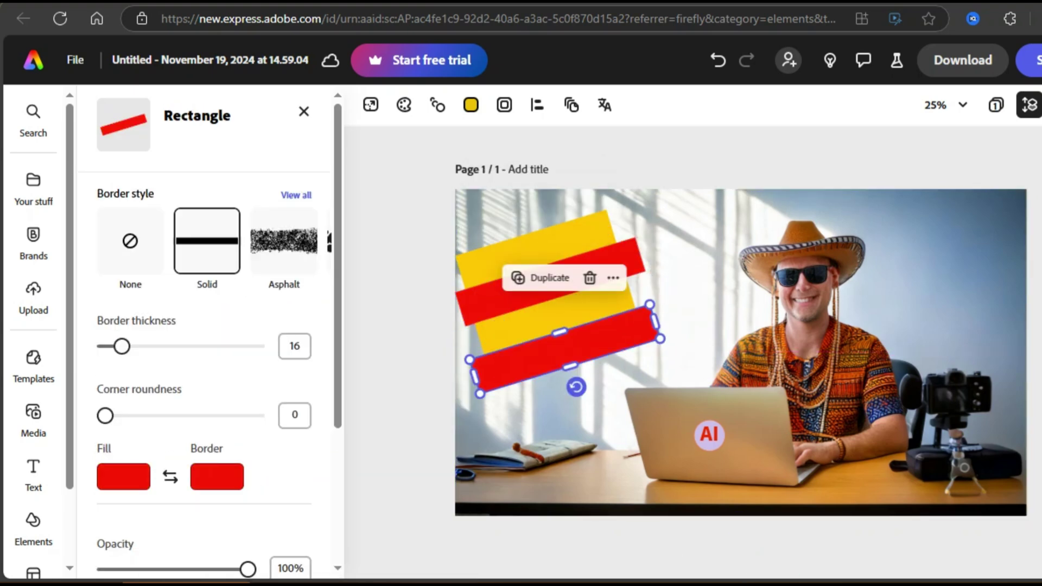
click(535, 247)
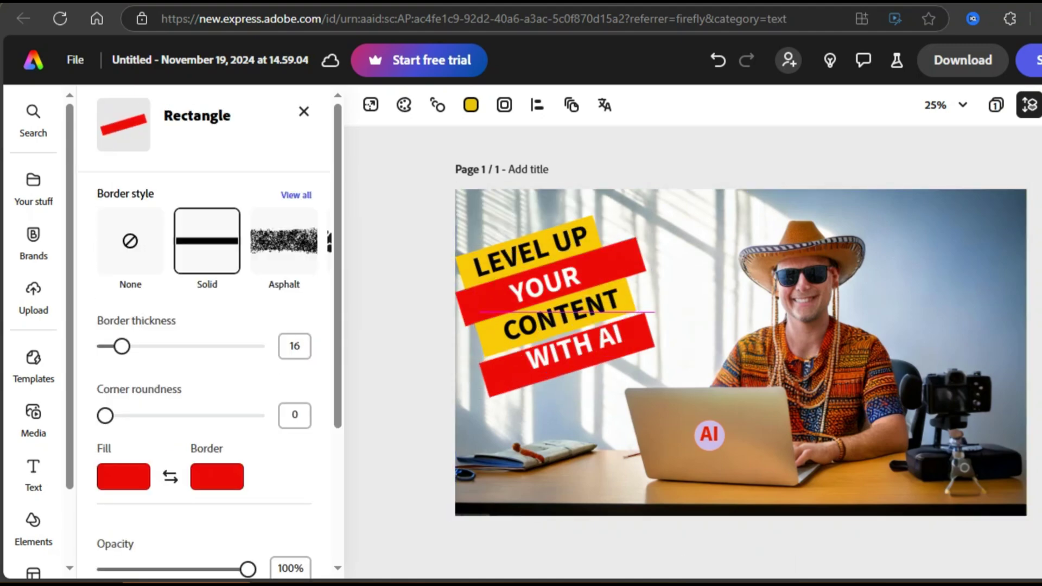
Add the Firefly logo to the design, shrunk and placed near the bottom.
click(564, 369)
click(573, 352)
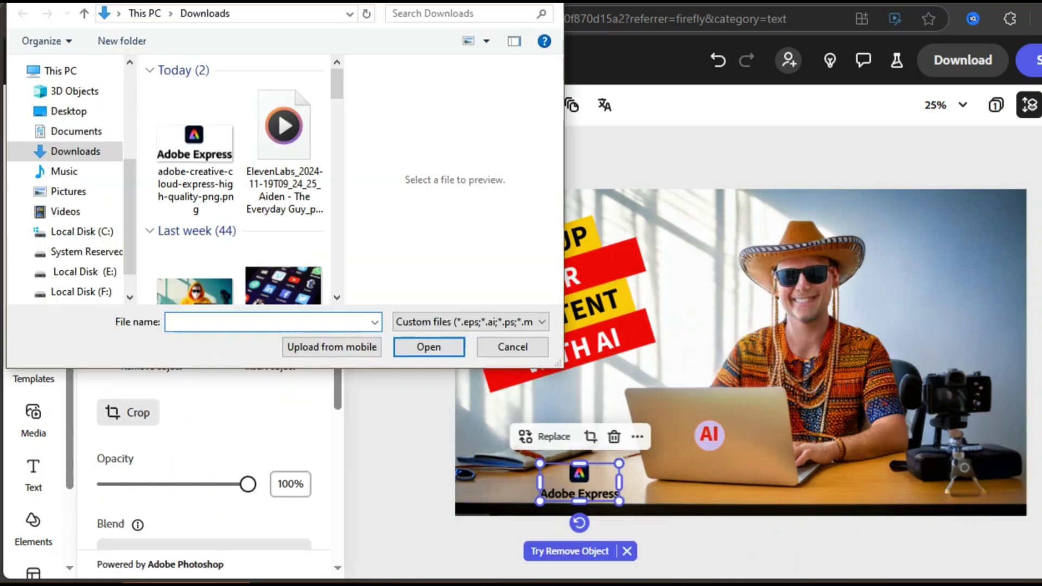
scroll(241, 184, down, 10)
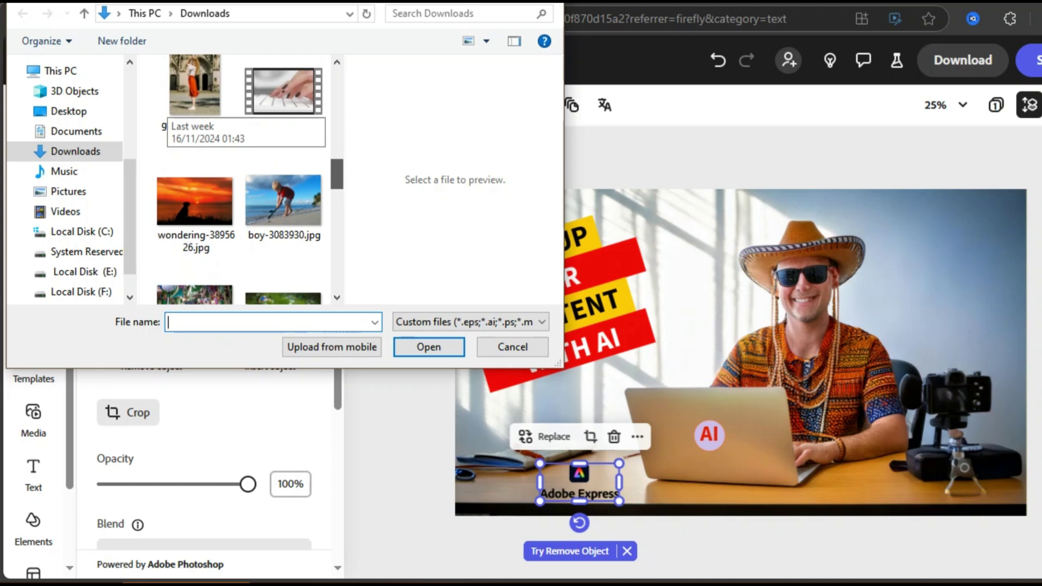
mouse_move(740, 352)
mouse_down()
mouse_move(649, 497)
mouse_move(515, 488)
mouse_move(518, 462)
mouse_move(543, 493)
mouse_move(574, 497)
mouse_up()
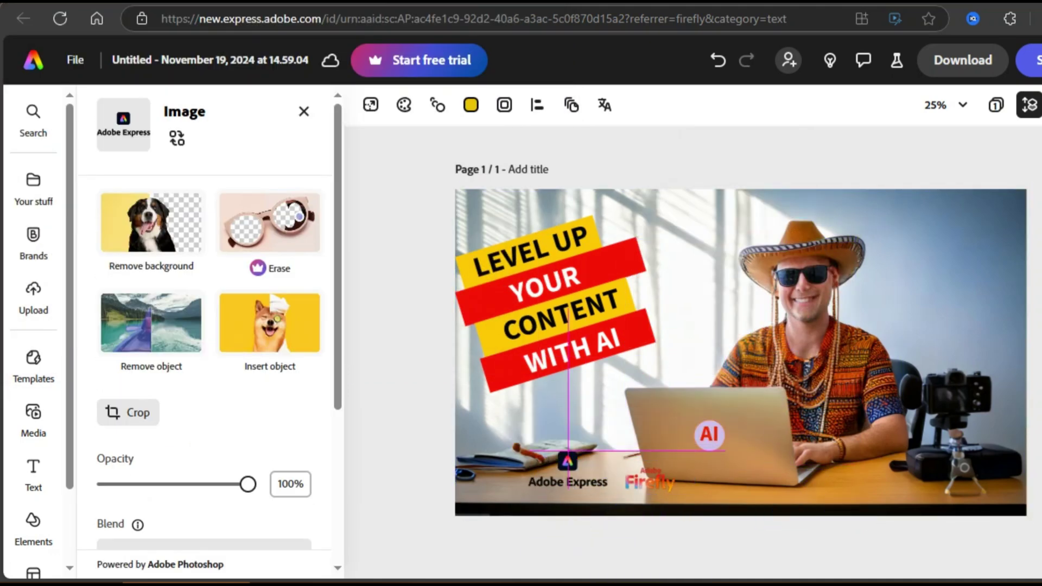
click(500, 551)
key(Escape)
click(510, 491)
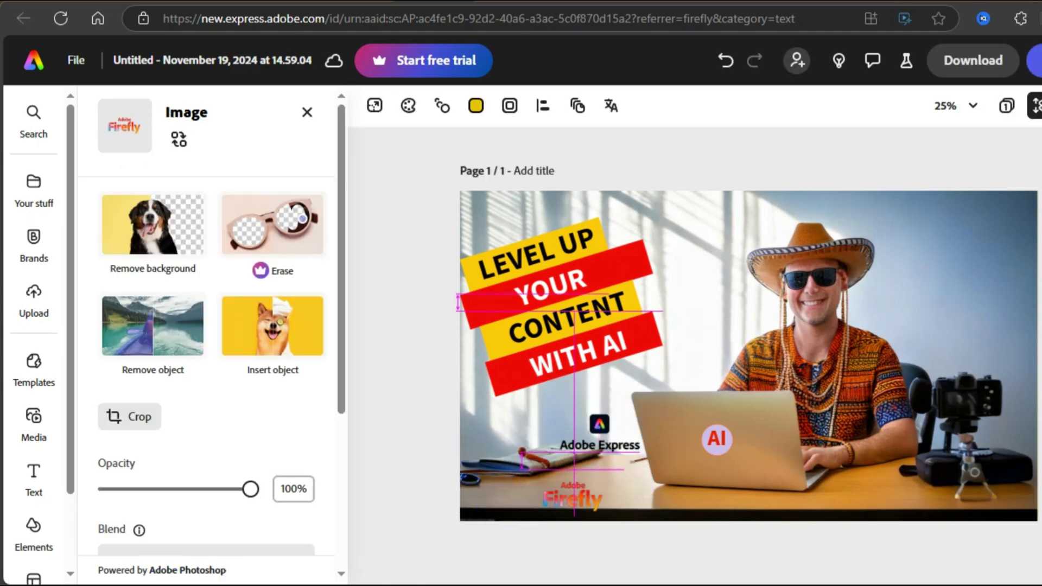
Move the Firefly and Adobe Express logos to the photo's upper right.
click(599, 428)
drag(600, 429, 512, 486)
key(Escape)
drag(575, 496, 998, 225)
drag(513, 486, 993, 261)
scroll(206, 326, down, 3)
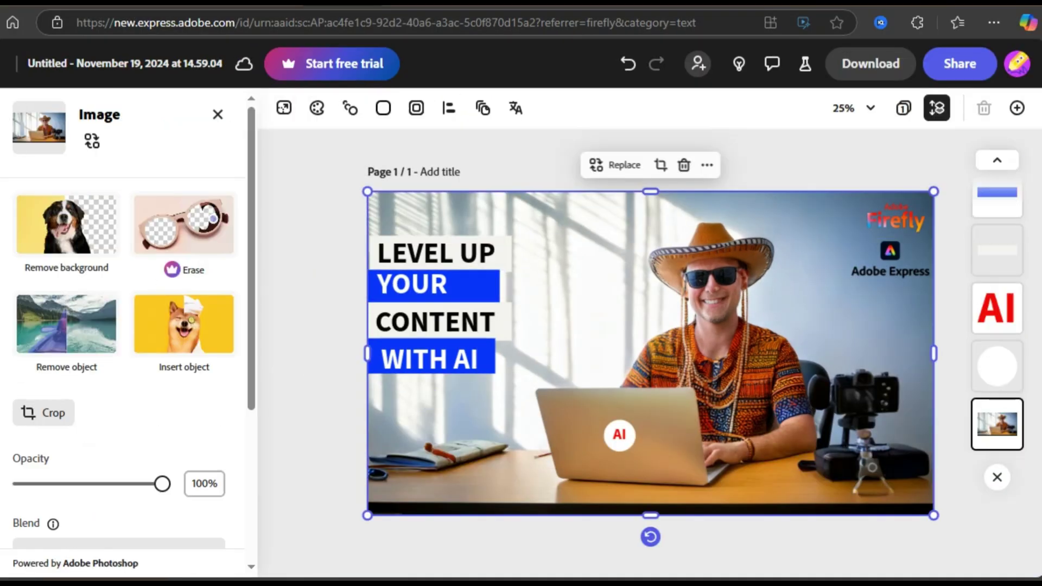
Download the finished thumbnail design from Adobe Express.
key(Escape)
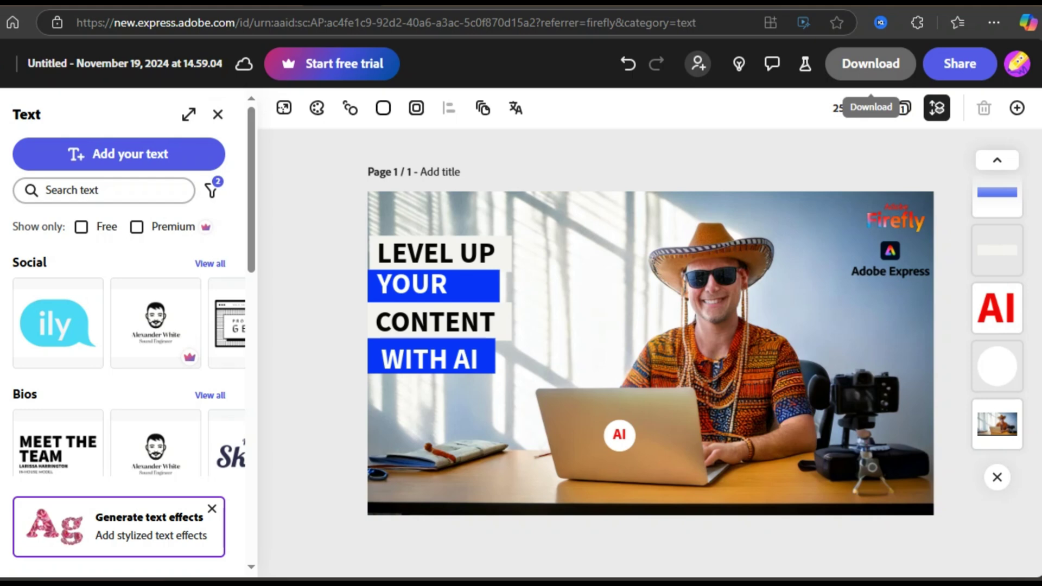
click(870, 63)
click(883, 259)
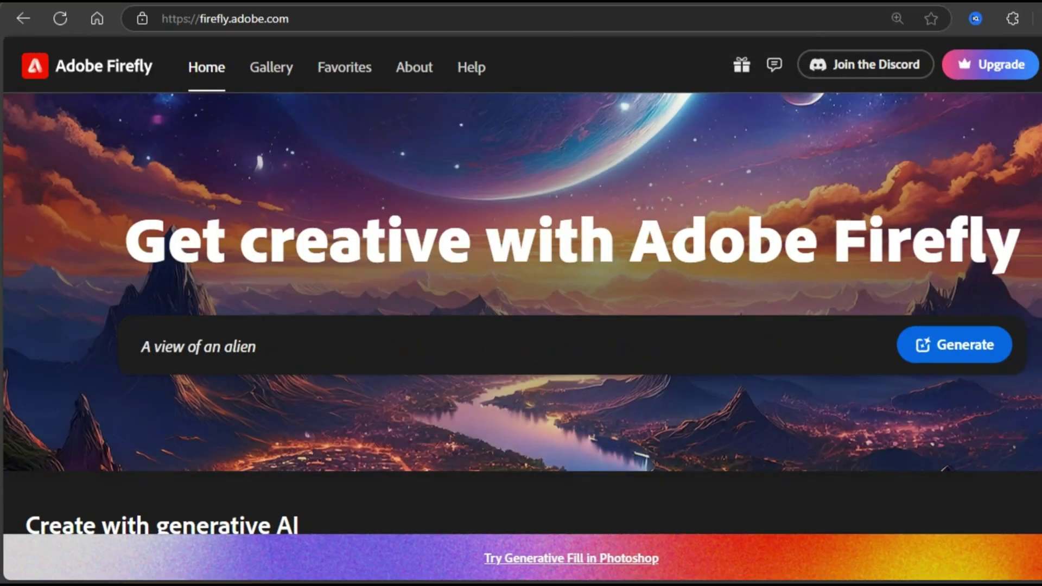
Browse the Firefly community Gallery to find the white high-heeled shoe image.
click(271, 67)
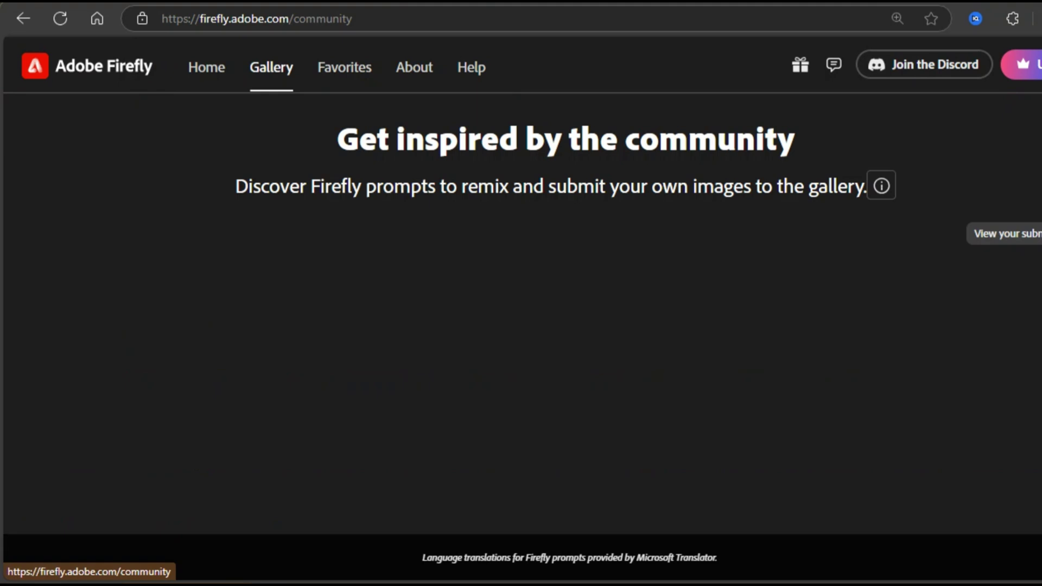
scroll(521, 336, down, 15)
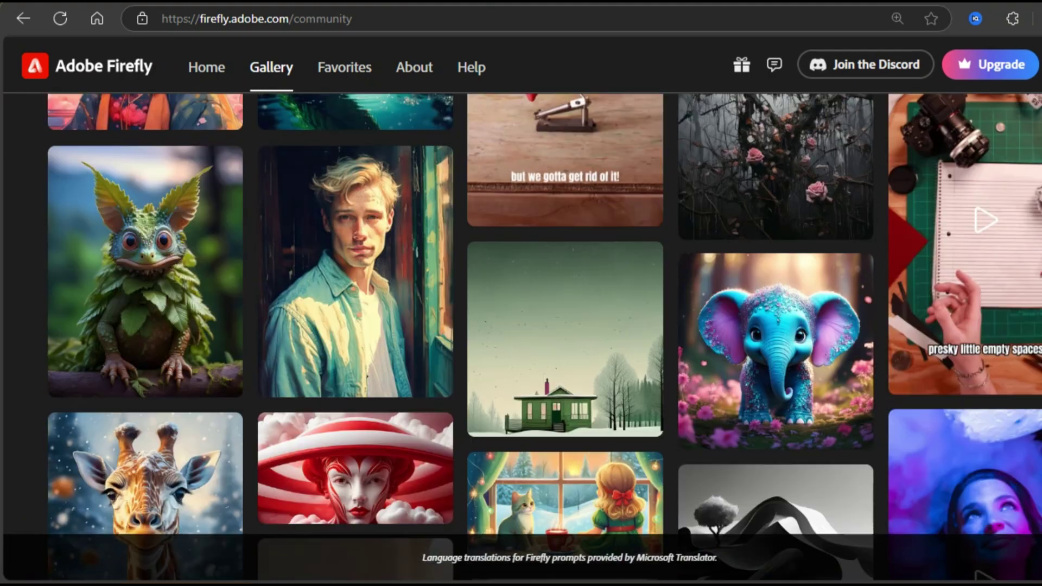
scroll(564, 293, down, 5)
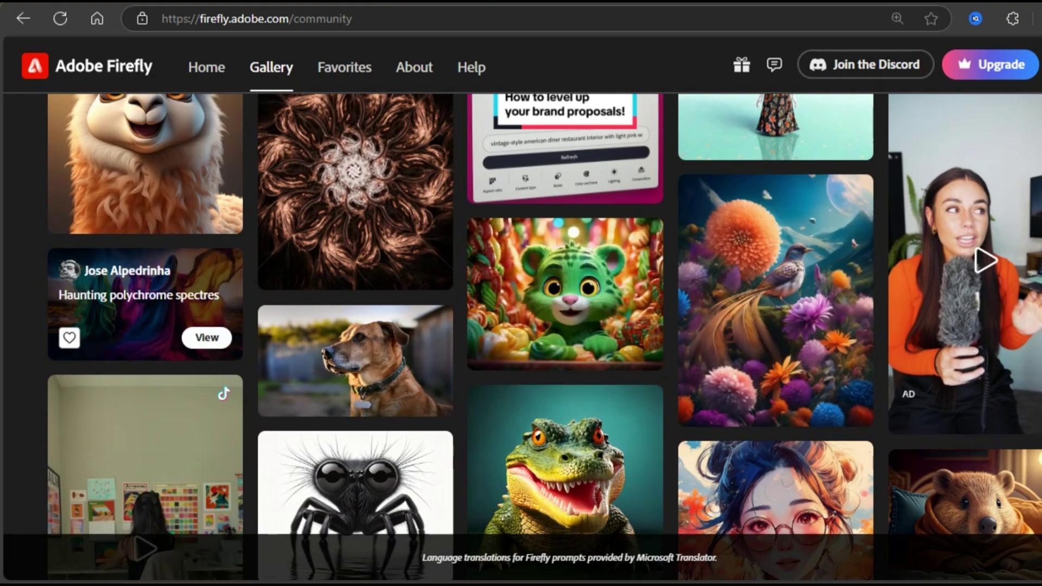
scroll(542, 337, down, 7)
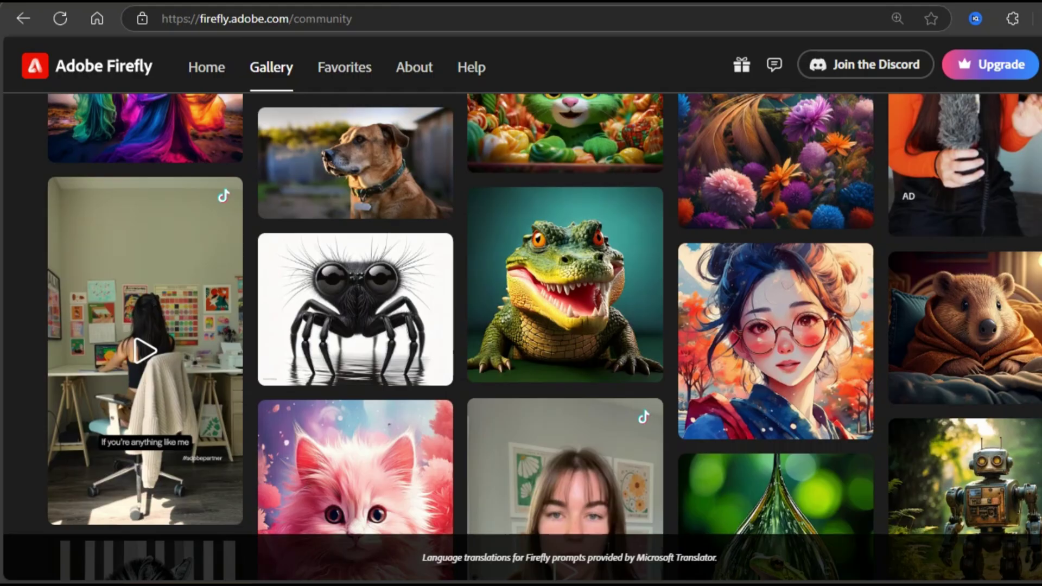
scroll(248, 109, up, 3)
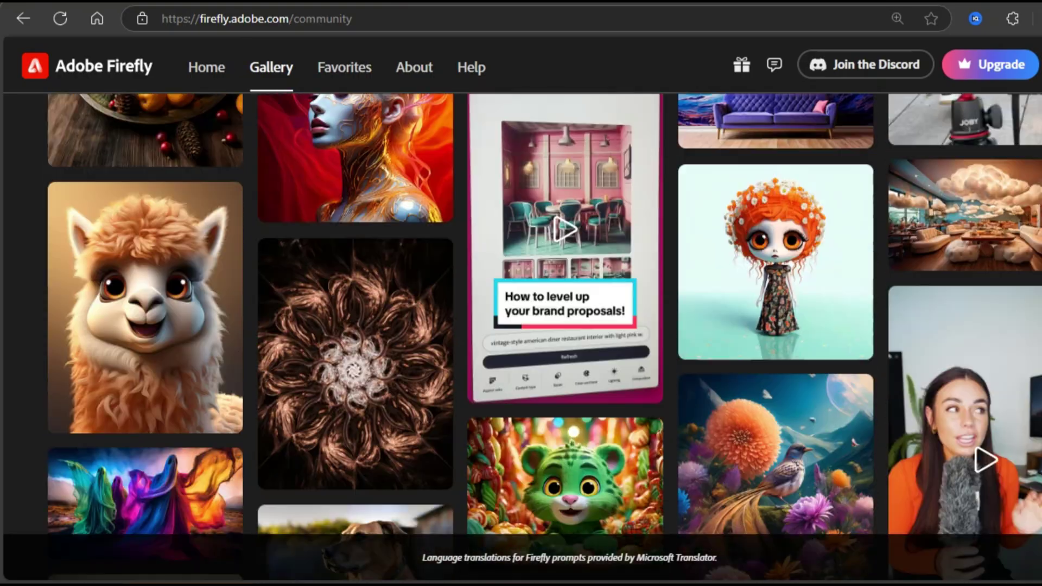
scroll(521, 293, up, 2)
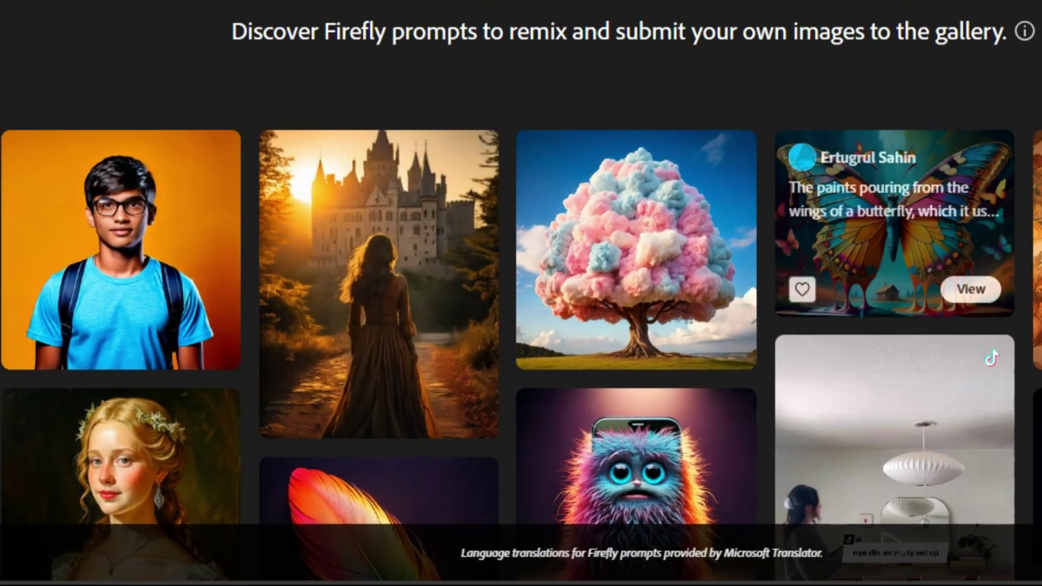
scroll(521, 293, down, 20)
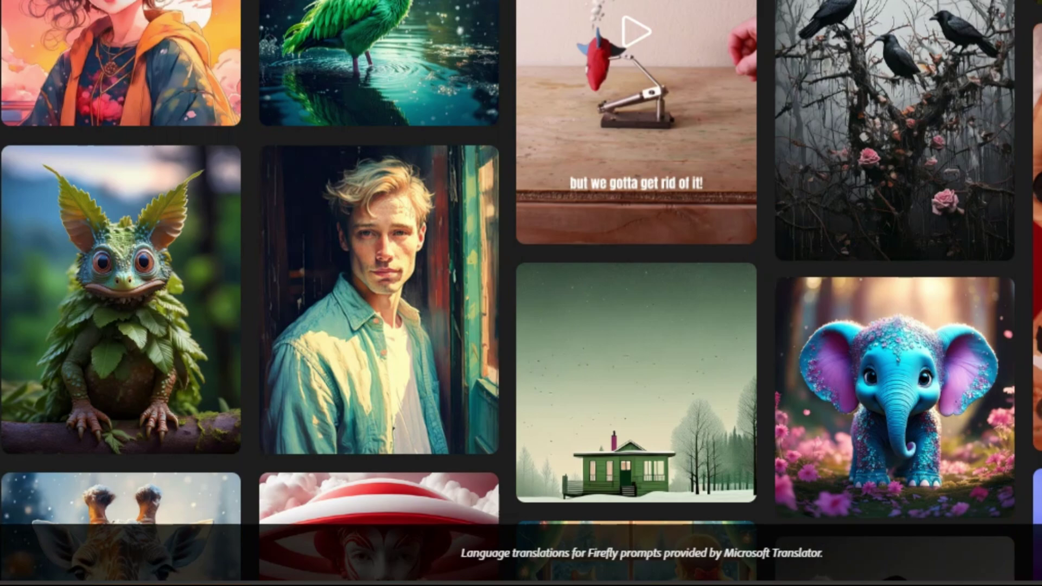
scroll(521, 293, up, 1)
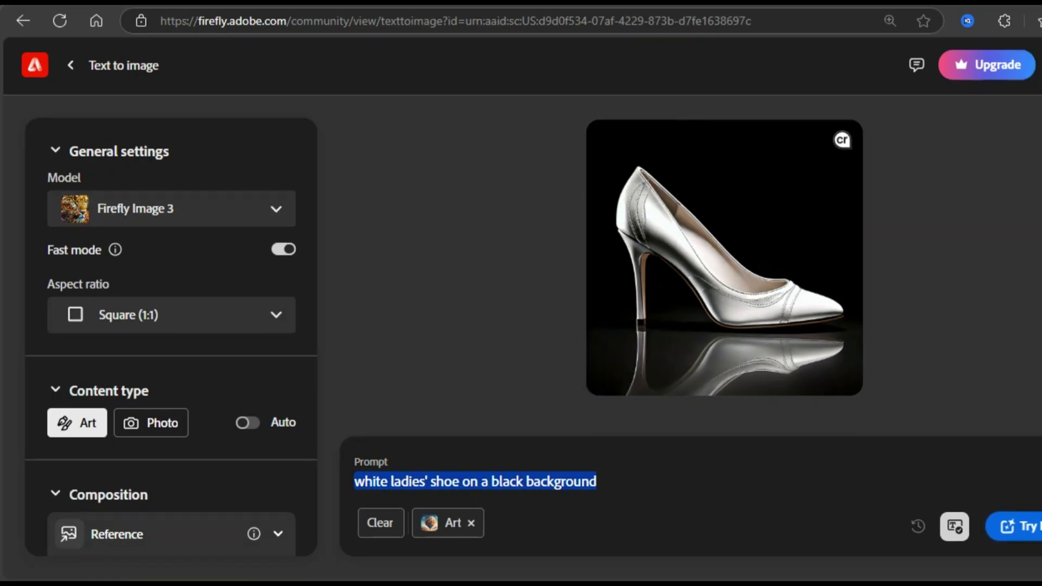
Change the shoe prompt's colour to yellow, generate, and upscale the first yellow shoe.
double_click(371, 481)
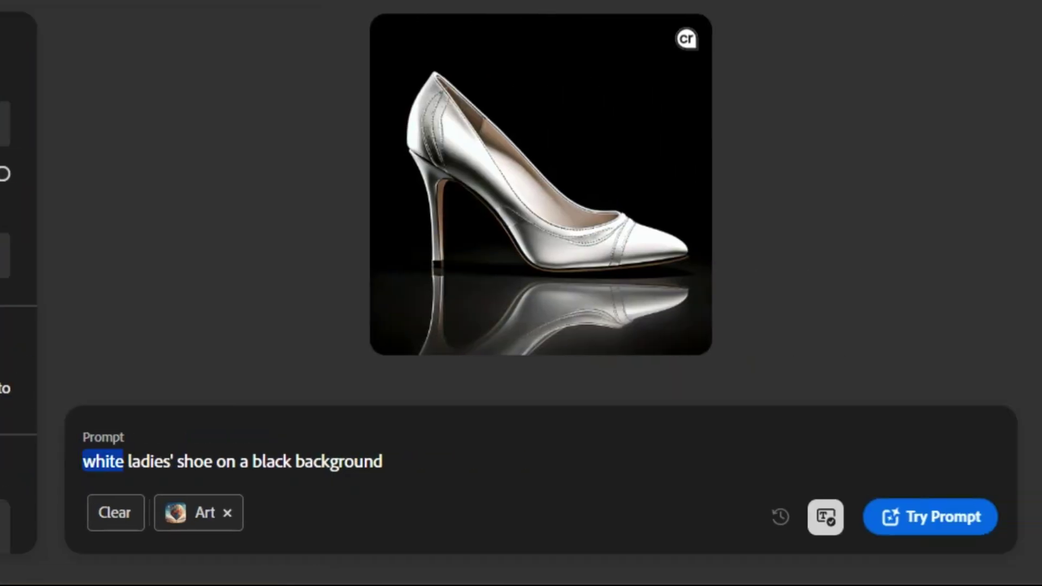
text(yellow)
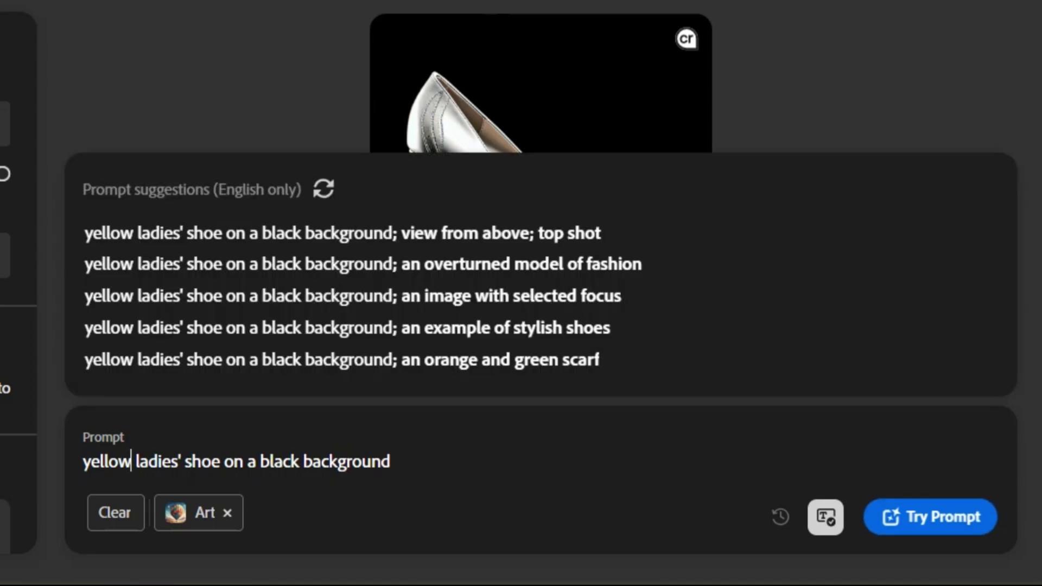
key(Return)
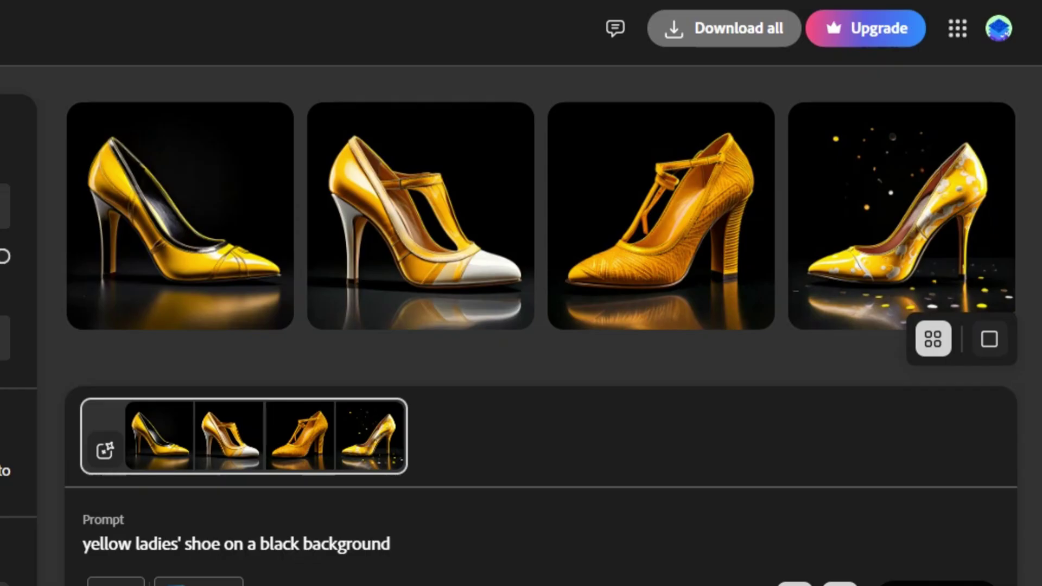
click(179, 217)
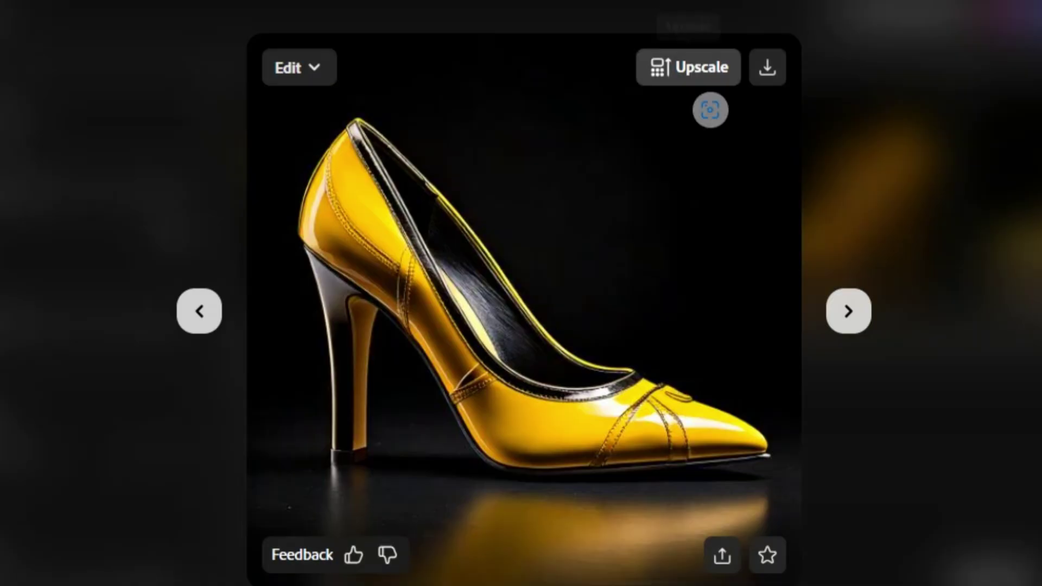
click(688, 68)
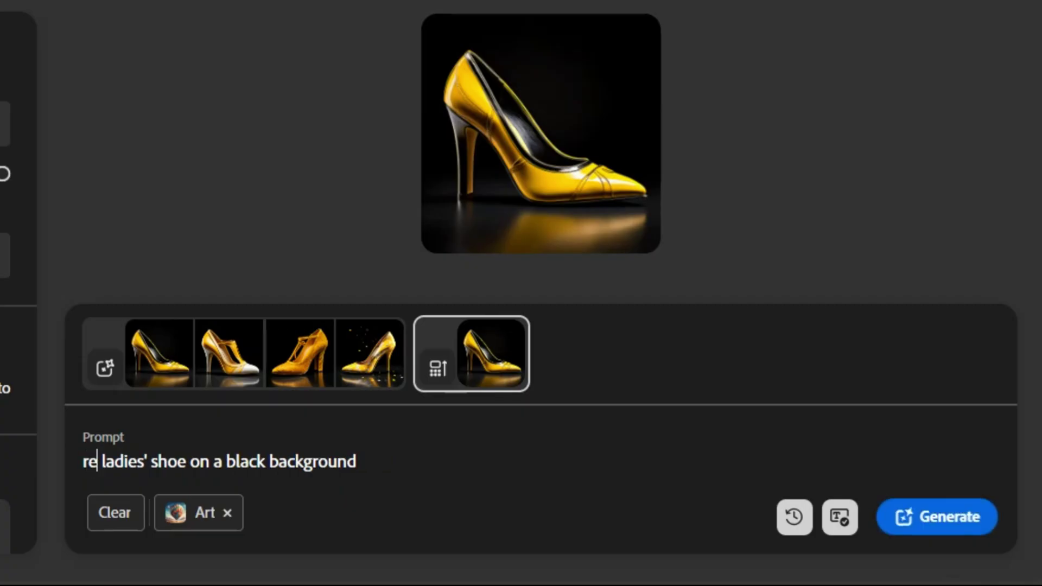
Generate and upscale a red shoe, then generate black ladies' shoes on a white background.
text(d)
key(Return)
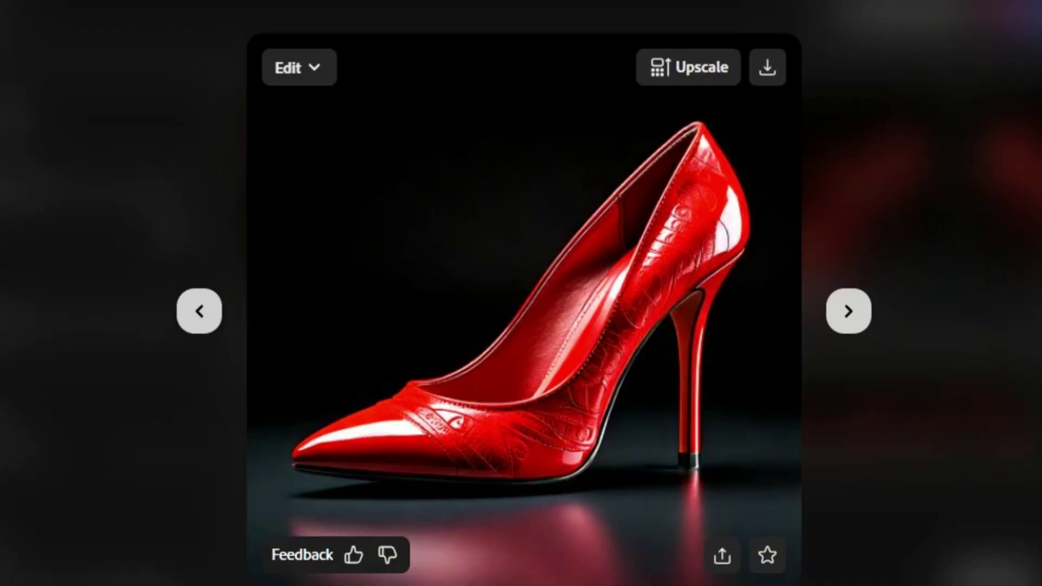
click(711, 108)
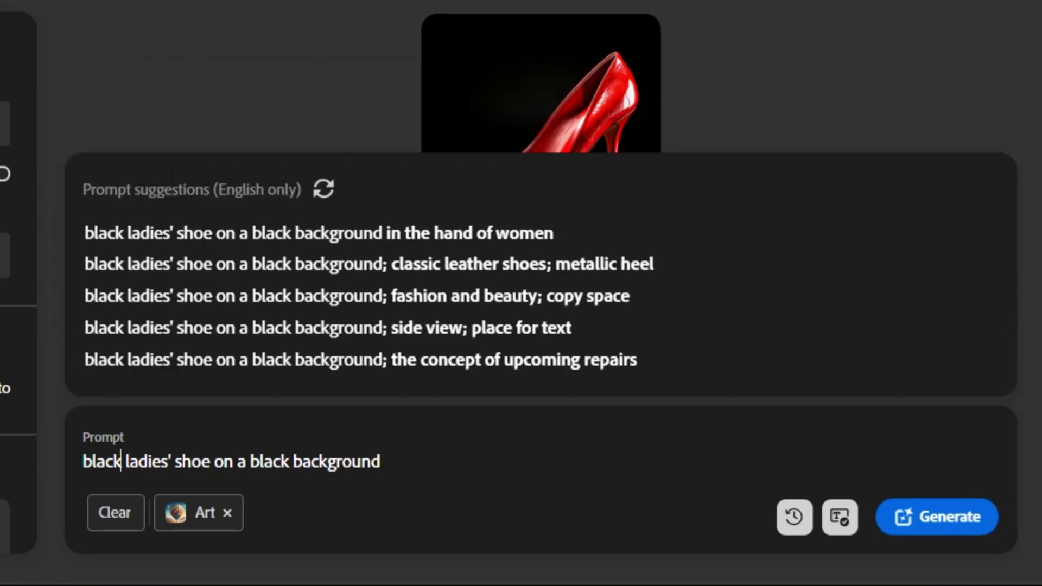
click(292, 461)
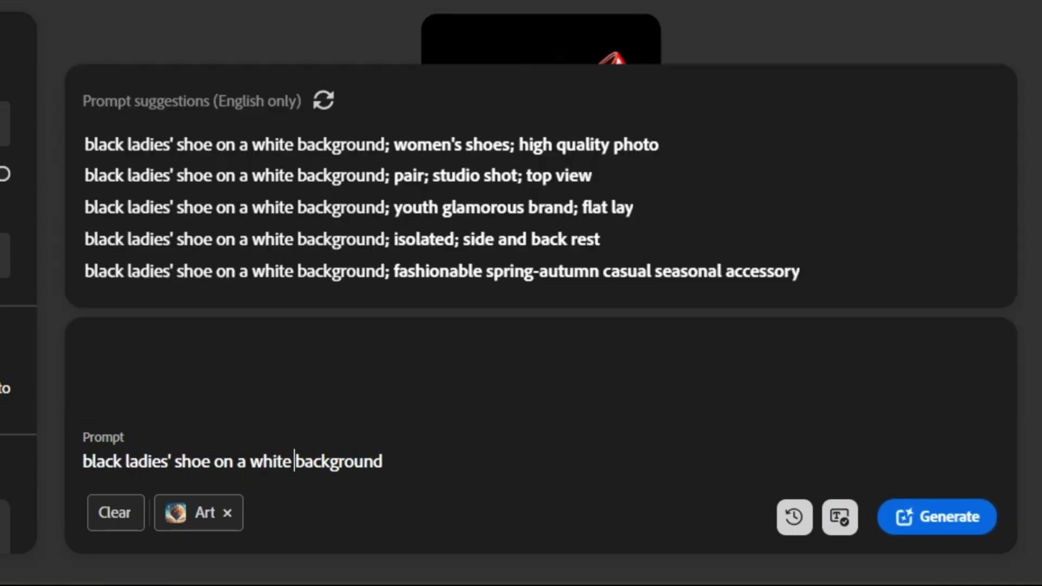
key(Return)
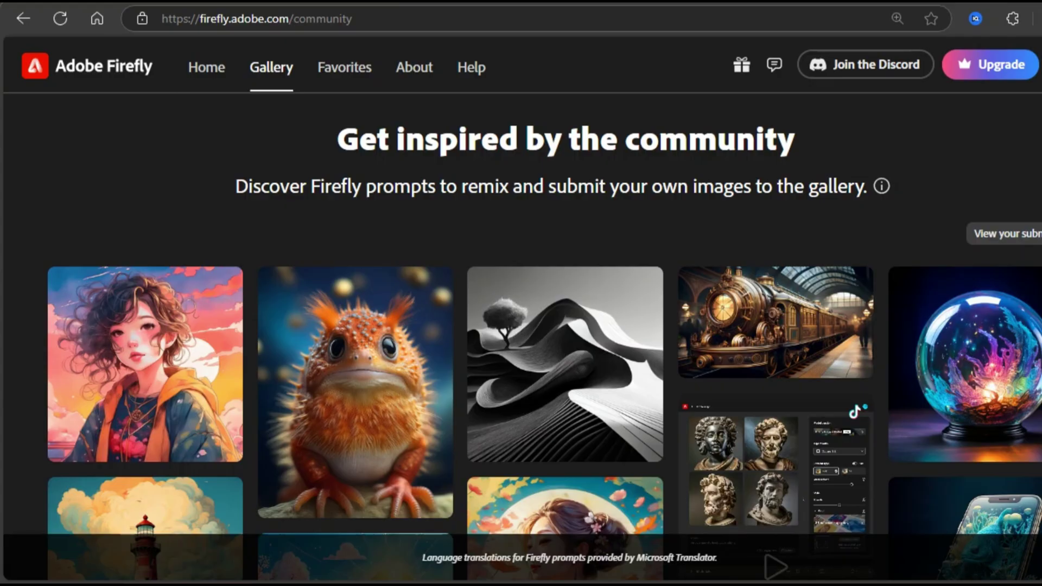
Remix the gothic castle prompt so the woman faces the camera, generate, and upscale the third result.
scroll(521, 325, down, 15)
scroll(564, 277, down, 7)
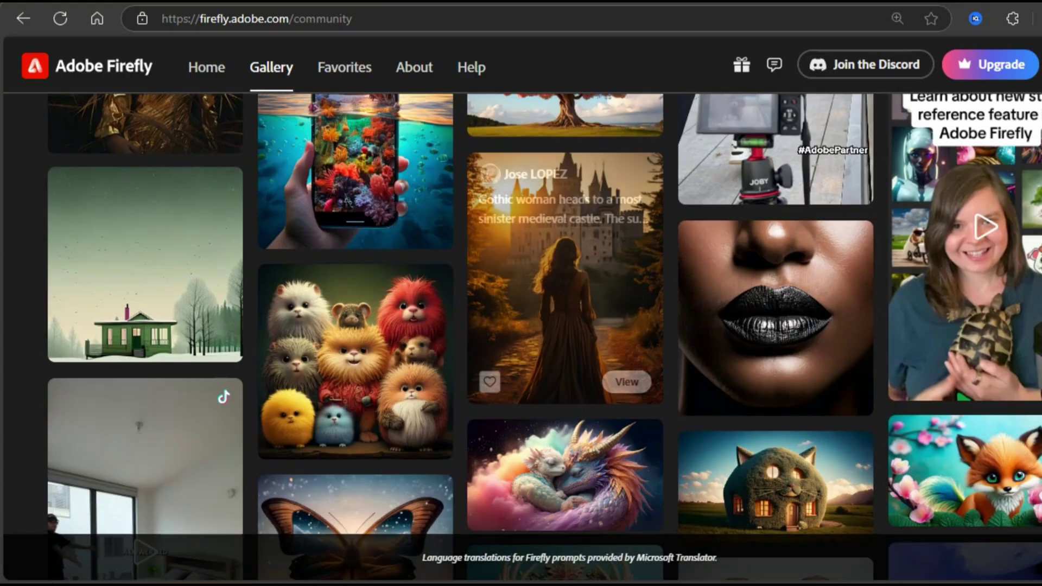
click(627, 382)
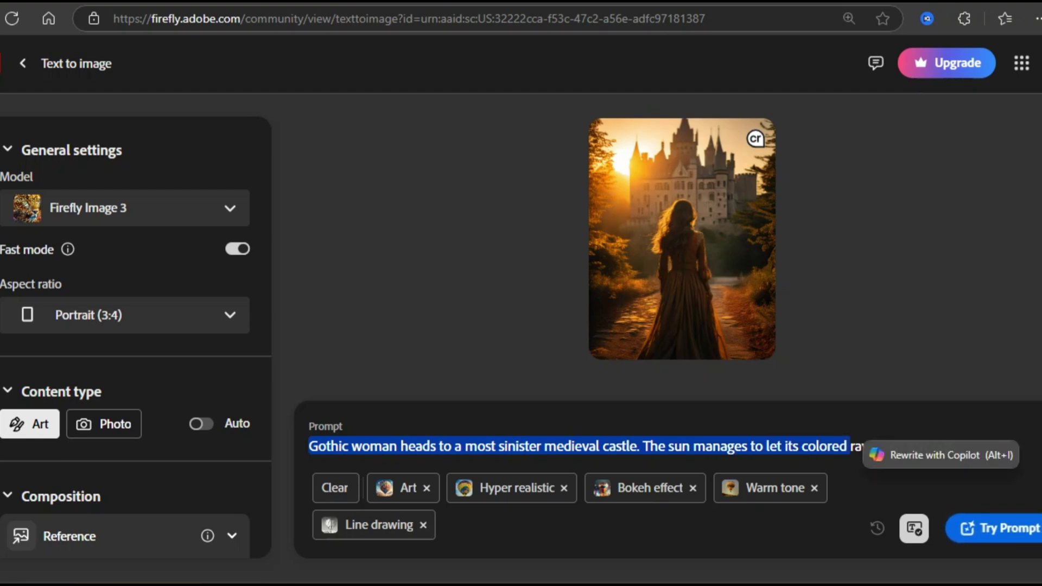
drag(401, 446, 451, 446)
text(facing towards the c)
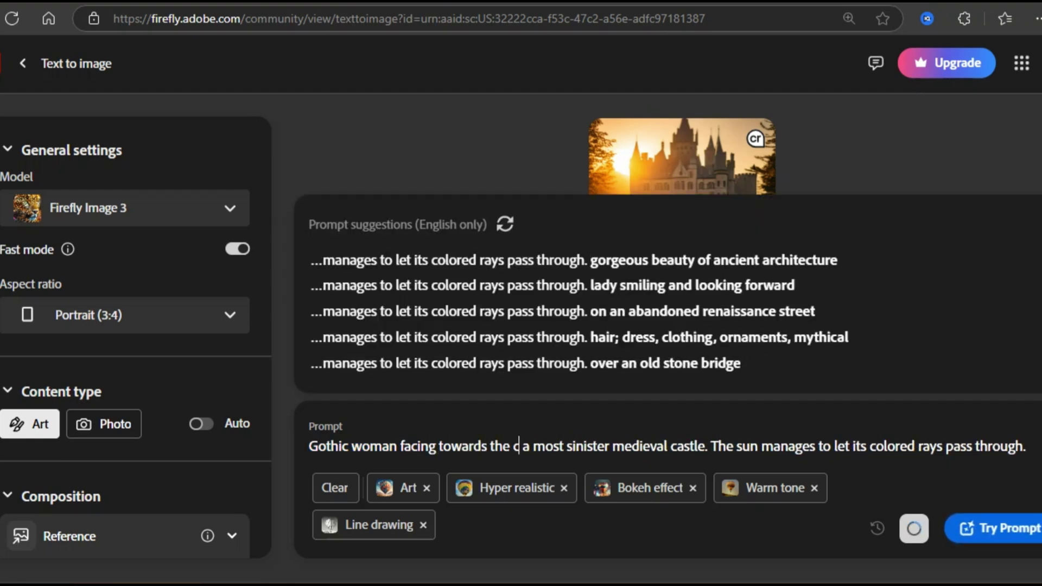
text(amera infront of)
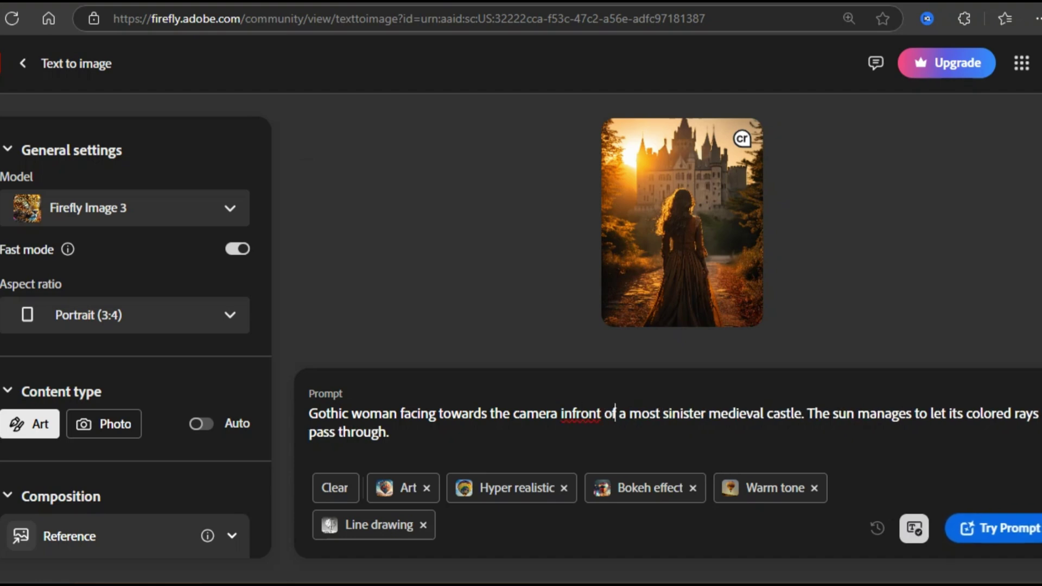
key(Return)
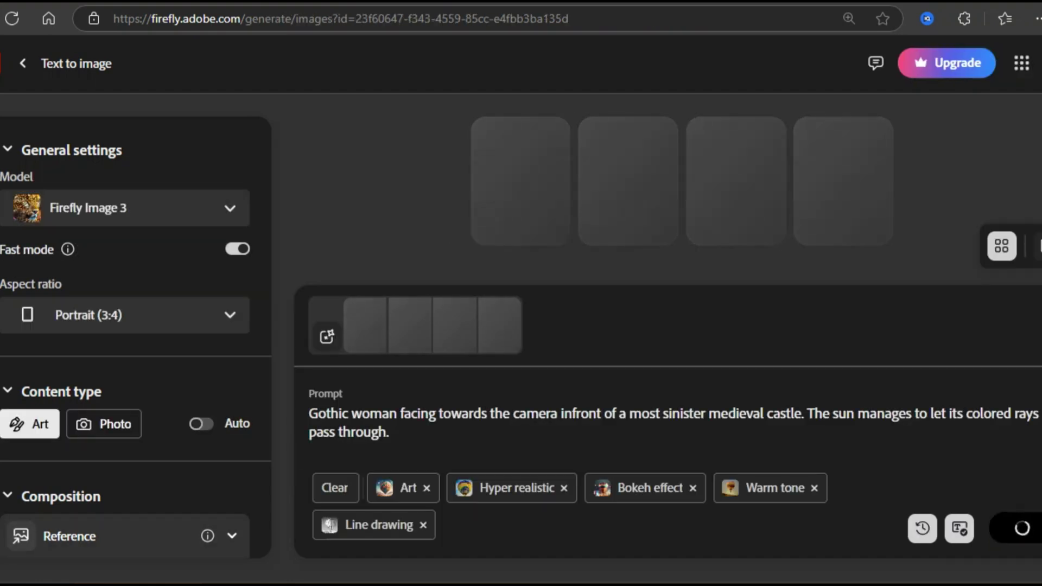
click(759, 179)
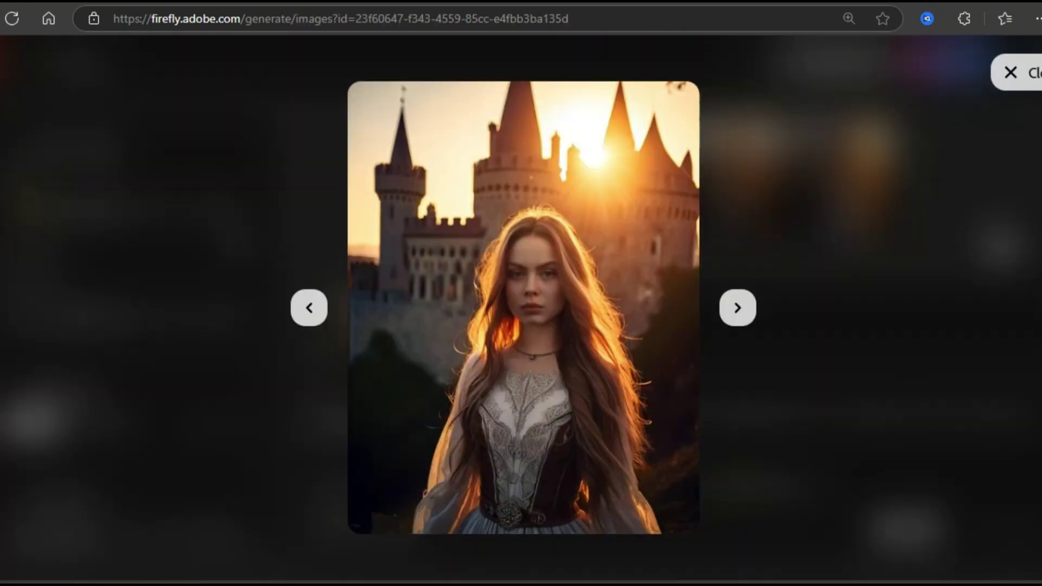
click(617, 109)
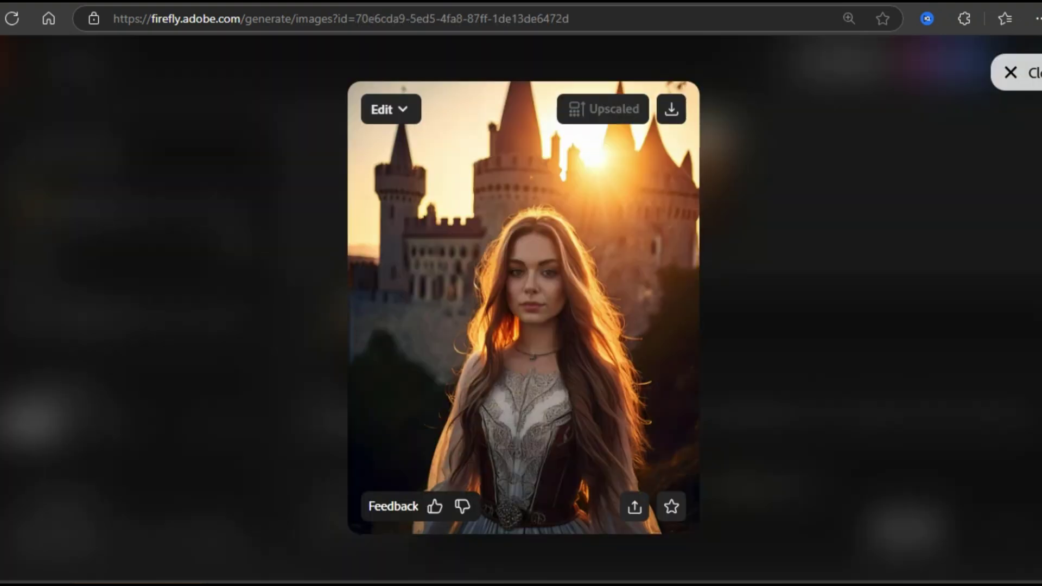
Regenerate the gothic woman images in Widescreen (16:9).
key(Escape)
click(125, 315)
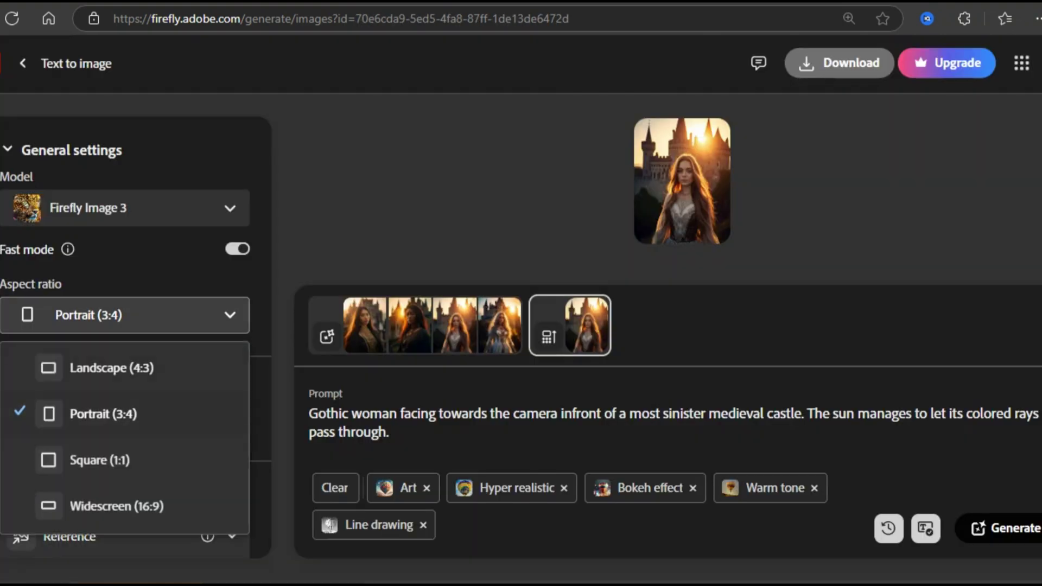
click(117, 506)
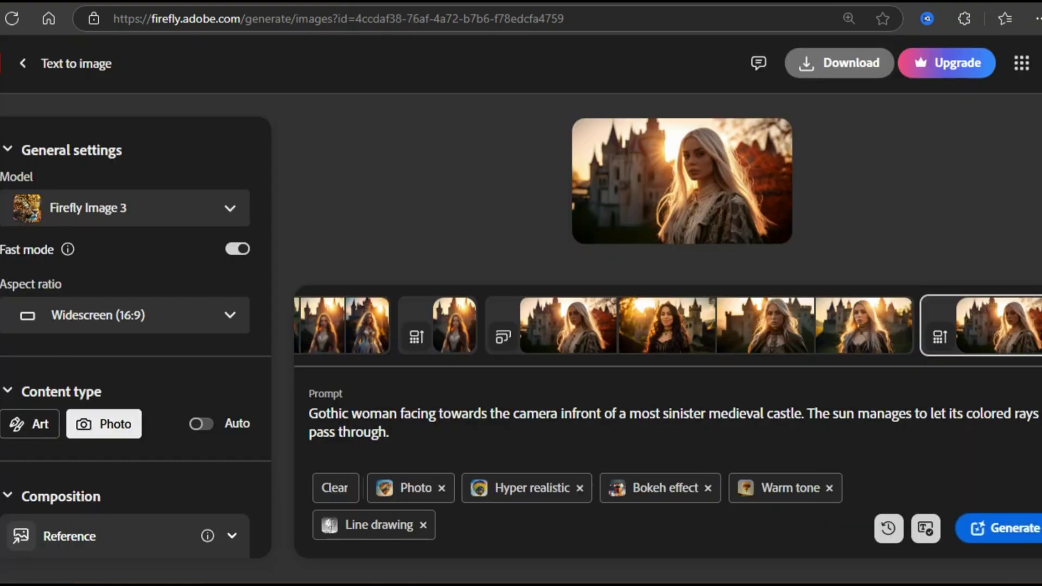
key(Return)
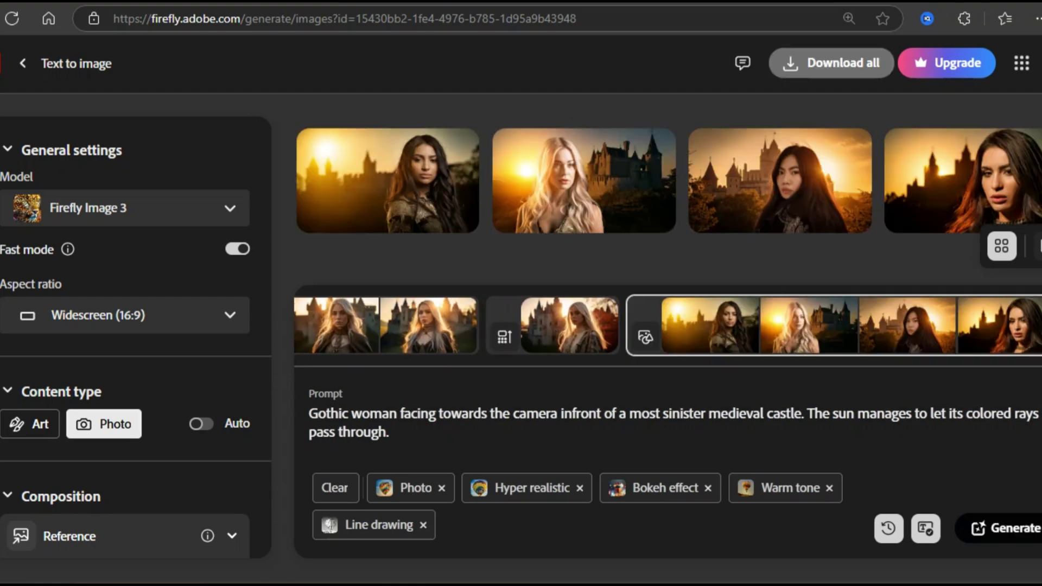
Return the aspect ratio to Portrait (3:4), preview the blonde image, then generate the red-haired version.
click(569, 324)
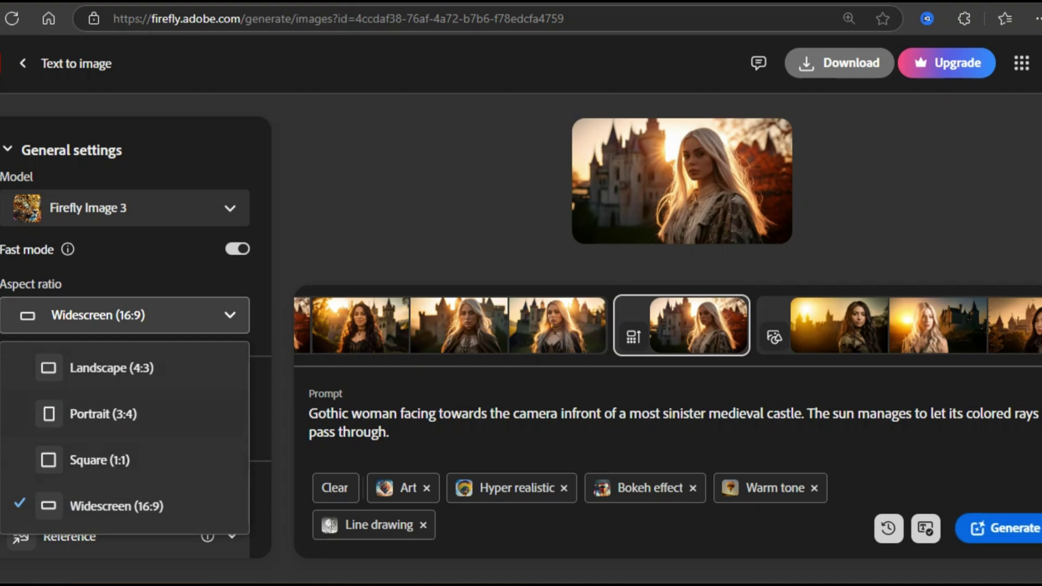
click(103, 414)
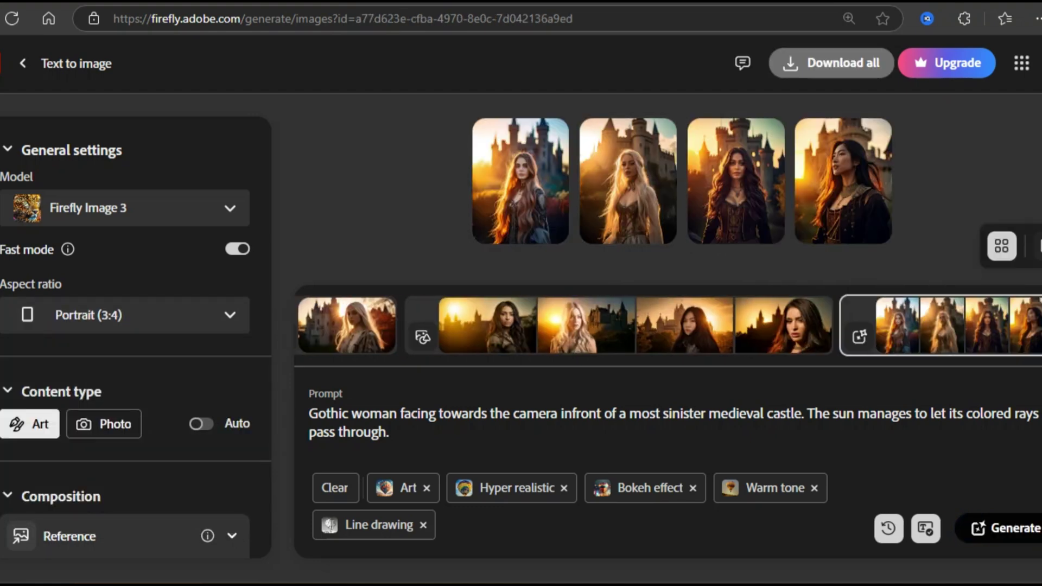
click(624, 174)
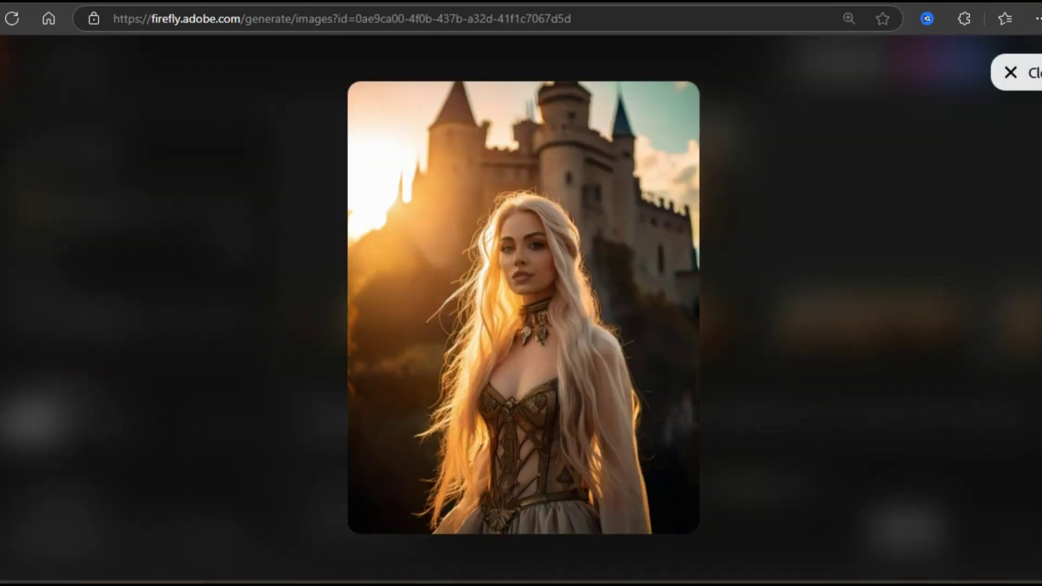
key(Escape)
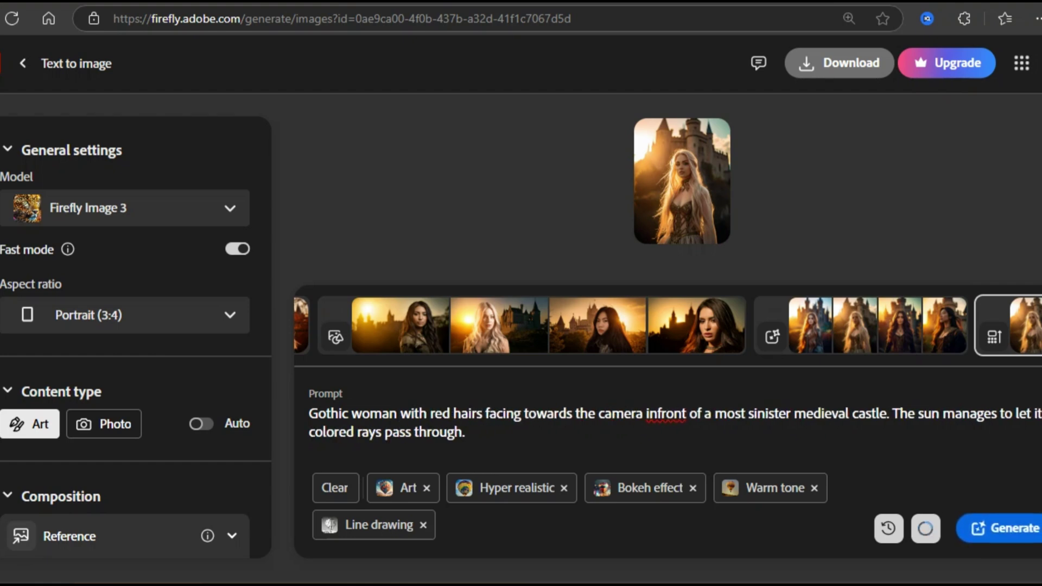
key(Return)
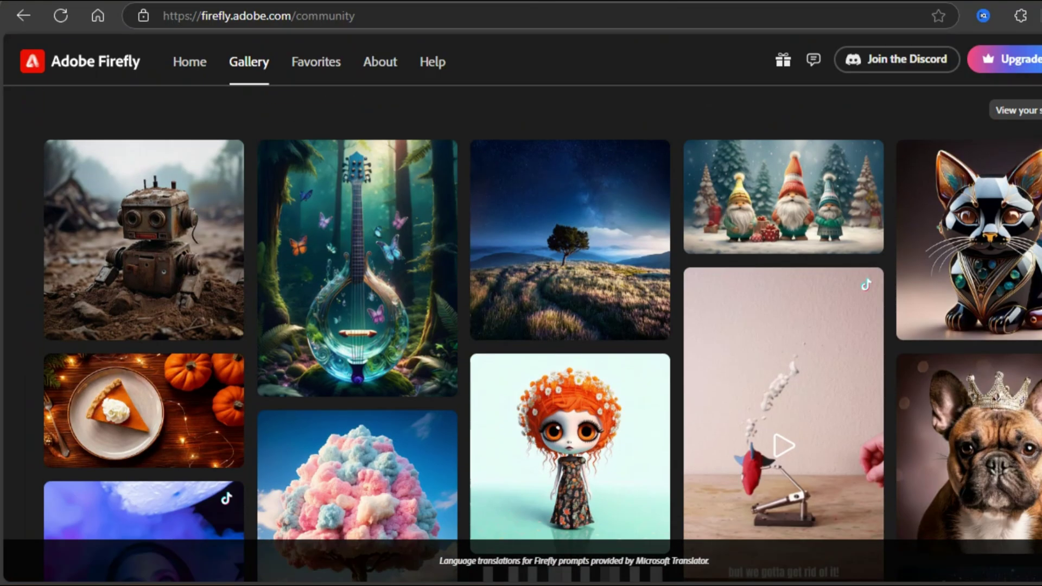
Type the prompt 'FRIENDLY LOOKING MALE BUSINARING A MASK AND A YELLOW HOODIE AND SUNGLASSESS. HE IS'.
scroll(521, 326, up, 2)
scroll(521, 325, down, 7)
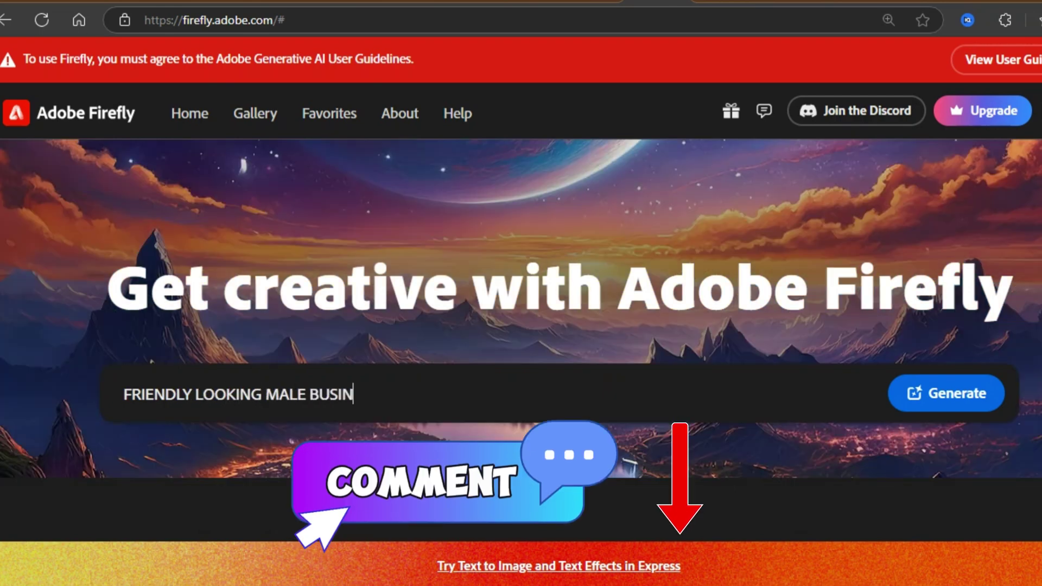
text(ARING A MASK)
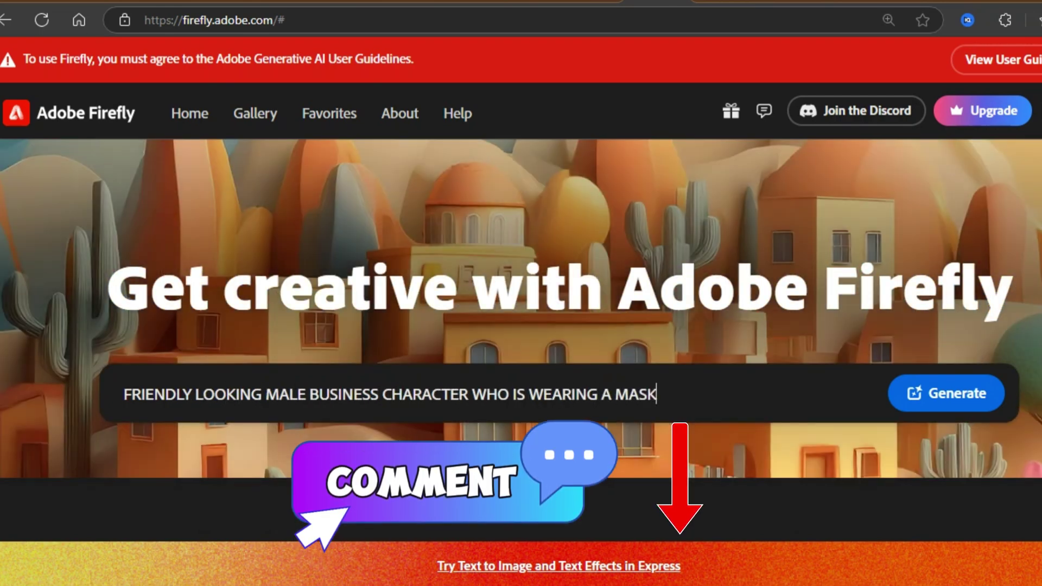
text( AND A YELLOW HOODIE AND SUNGLASSES)
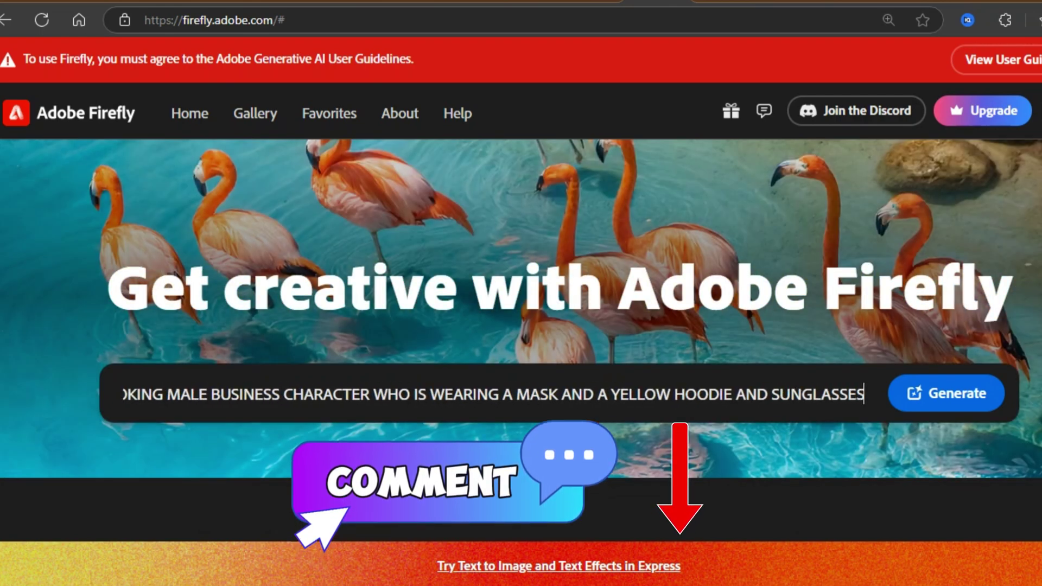